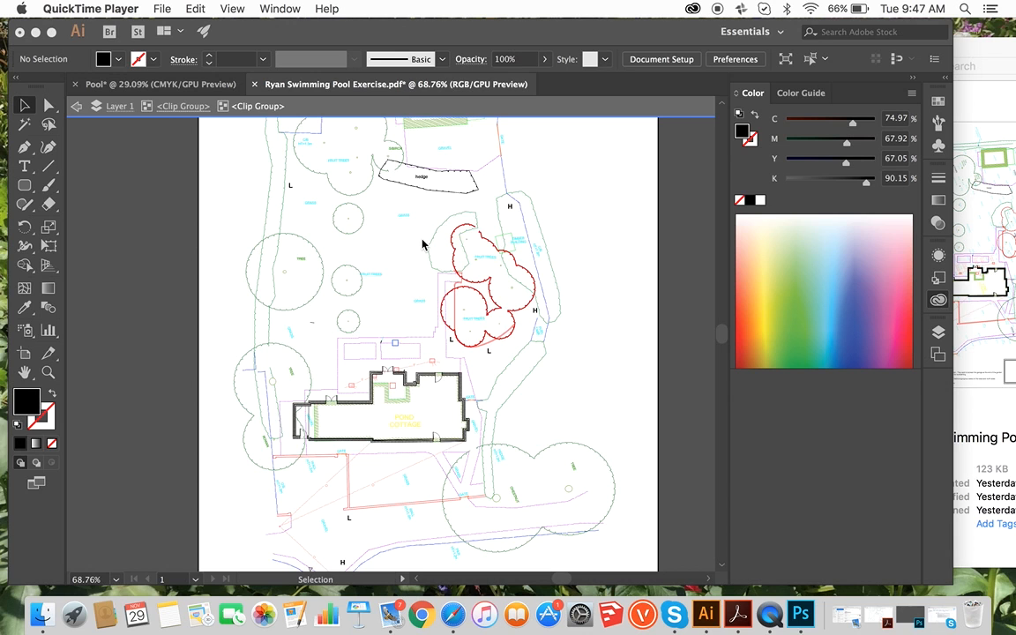
Look over the garden survey plan from the garage down to the cottage and check its text labels
{"action": "scroll", "coordinate": [425, 244], "scroll_direction": "up", "scroll_amount": 5}
{"action": "scroll", "coordinate": [424, 246], "scroll_direction": "down", "scroll_amount": 2}
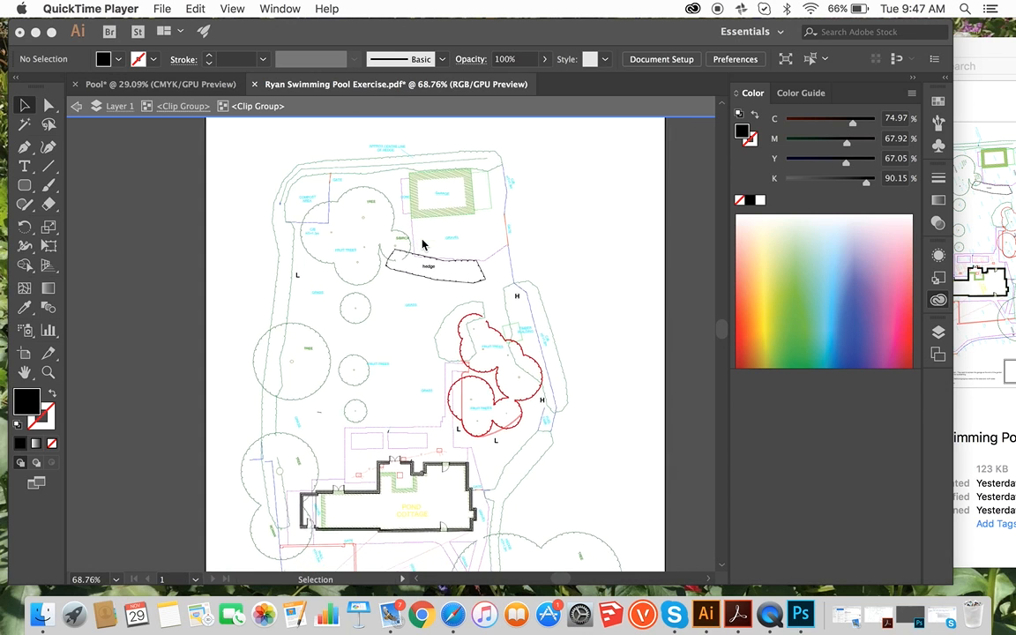
{"action": "scroll", "coordinate": [424, 244], "scroll_direction": "up", "scroll_amount": 1}
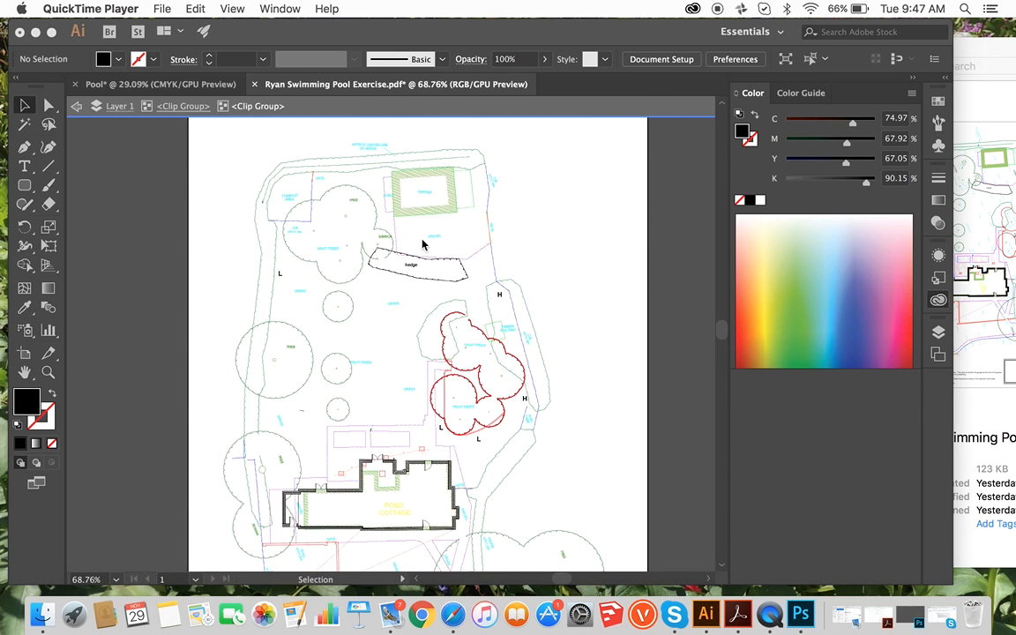
{"action": "scroll", "coordinate": [424, 245], "scroll_direction": "down", "scroll_amount": 6}
{"action": "scroll", "coordinate": [363, 334], "scroll_direction": "up", "scroll_amount": 15}
{"action": "left_click", "coordinate": [363, 334]}
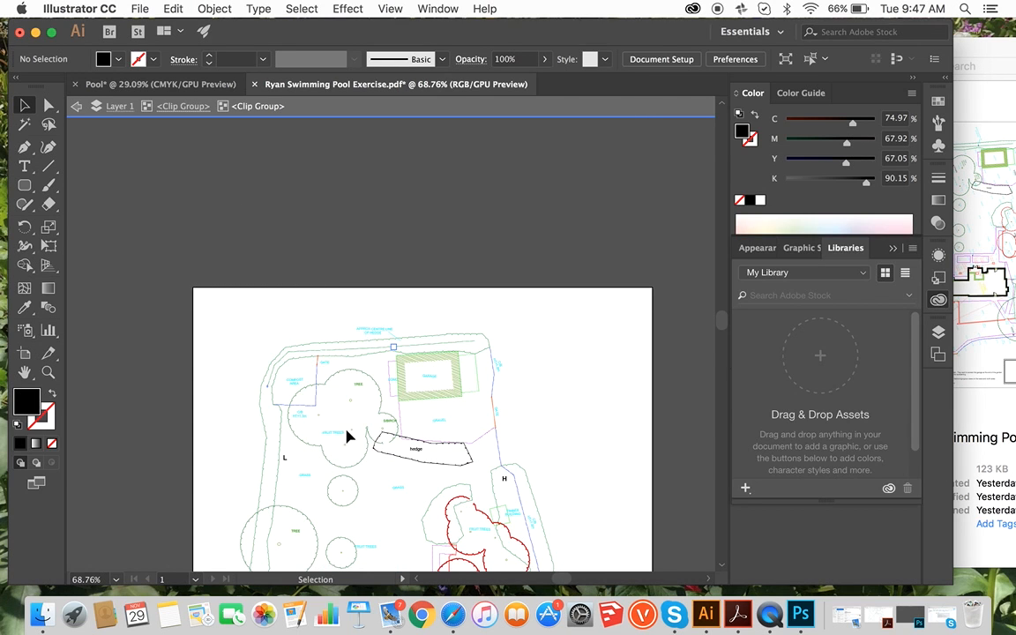
{"action": "scroll", "coordinate": [347, 433], "scroll_direction": "up", "scroll_amount": 3}
{"action": "scroll", "coordinate": [346, 435], "scroll_direction": "up", "scroll_amount": 3}
{"action": "scroll", "coordinate": [345, 436], "scroll_direction": "down", "scroll_amount": 1}
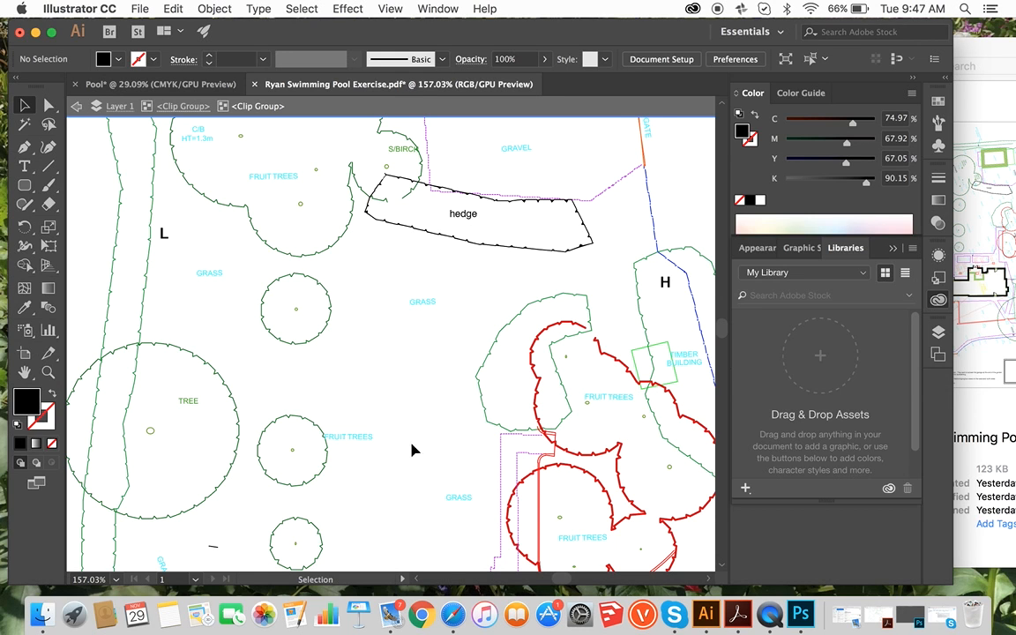
Rotate the tilted GRASS and TREE labels northwest of Pond Cottage so they read horizontally
{"action": "scroll", "coordinate": [411, 450], "scroll_direction": "down", "scroll_amount": 3}
{"action": "scroll", "coordinate": [412, 455], "scroll_direction": "left", "scroll_amount": 1}
{"action": "scroll", "coordinate": [411, 462], "scroll_direction": "down", "scroll_amount": 5}
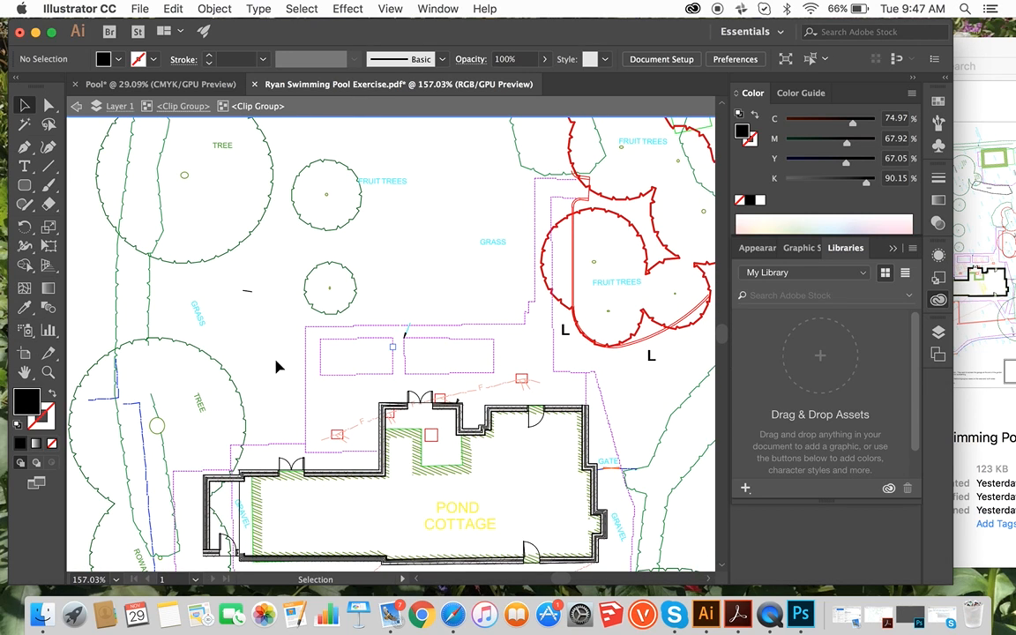
{"action": "left_click", "coordinate": [204, 325]}
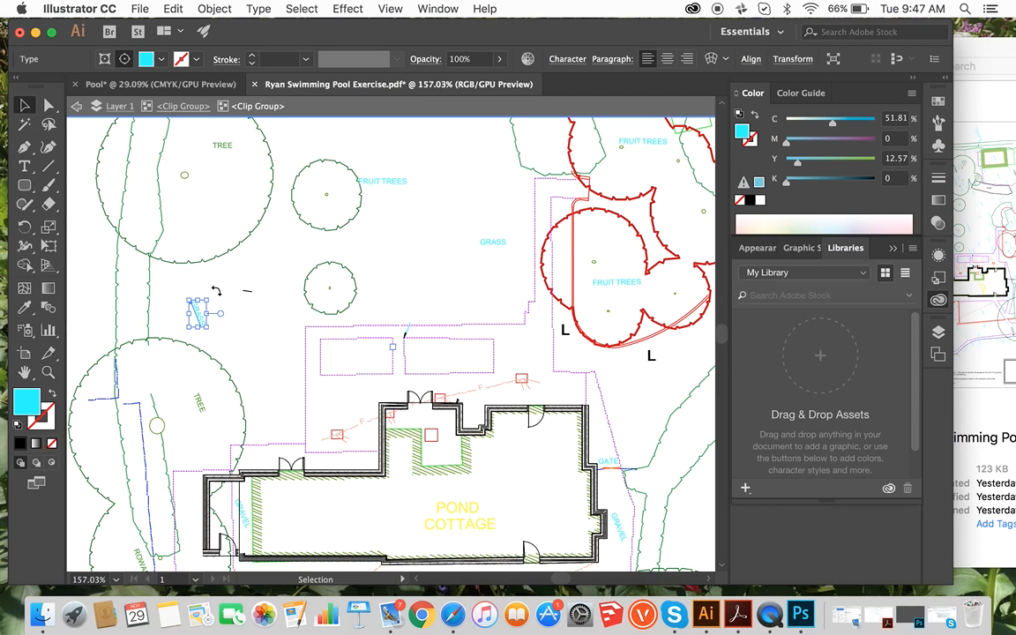
{"action": "left_click_drag", "start_coordinate": [215, 290], "coordinate": [172, 282]}
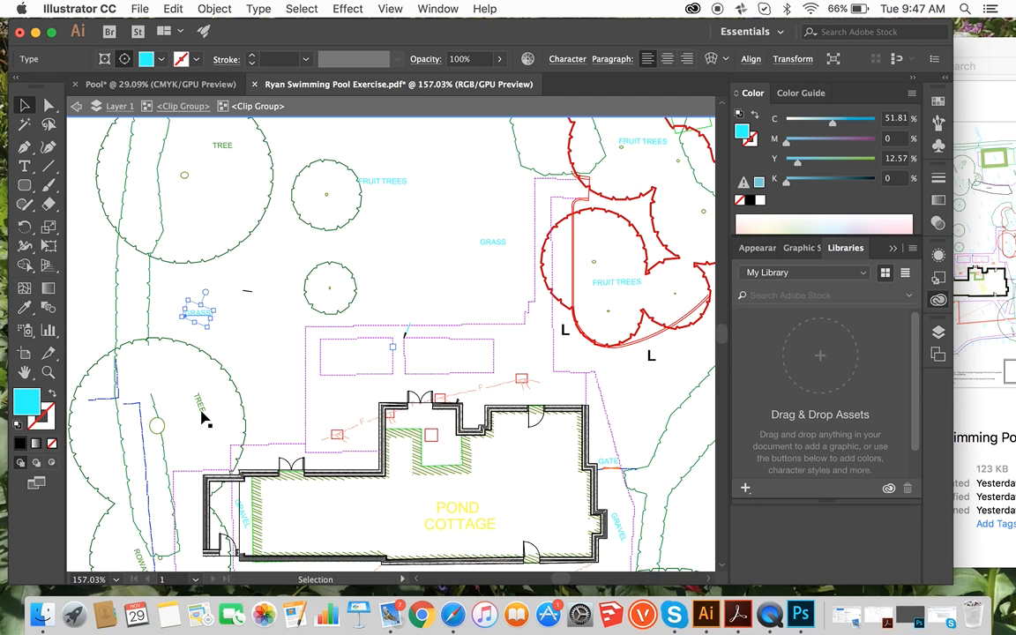
{"action": "left_click", "coordinate": [199, 401]}
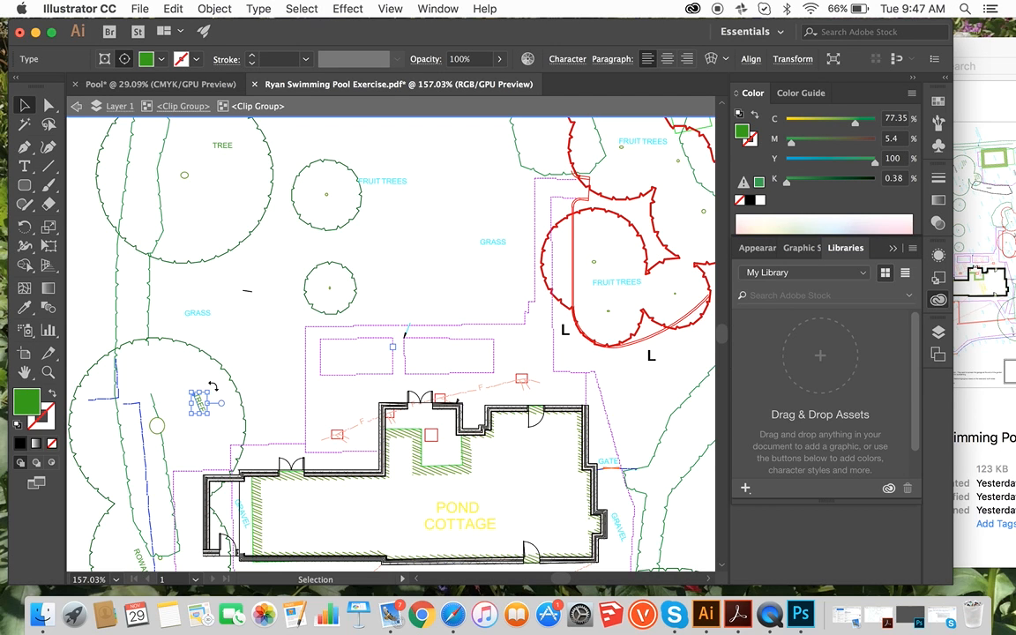
{"action": "mouse_move", "coordinate": [212, 386]}
{"action": "left_mouse_down"}
{"action": "mouse_move", "coordinate": [178, 390]}
{"action": "mouse_move", "coordinate": [195, 396]}
{"action": "left_mouse_up"}
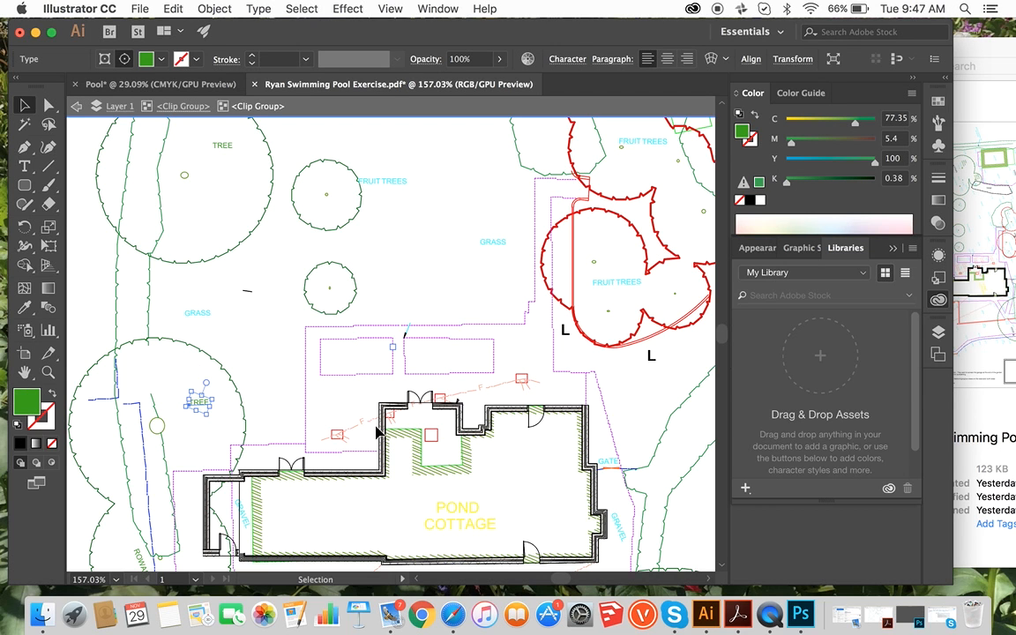
Rotate the ROWAN tree label southwest of the cottage until its text is horizontal
{"action": "scroll", "coordinate": [381, 432], "scroll_direction": "down", "scroll_amount": 6}
{"action": "scroll", "coordinate": [381, 432], "scroll_direction": "left", "scroll_amount": 1}
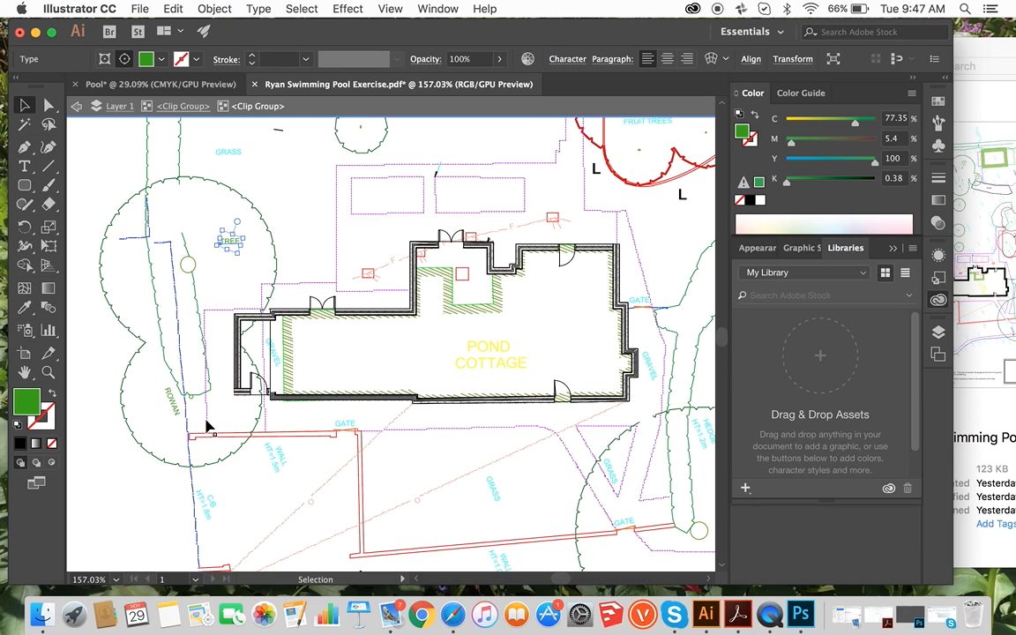
{"action": "left_click", "coordinate": [172, 403]}
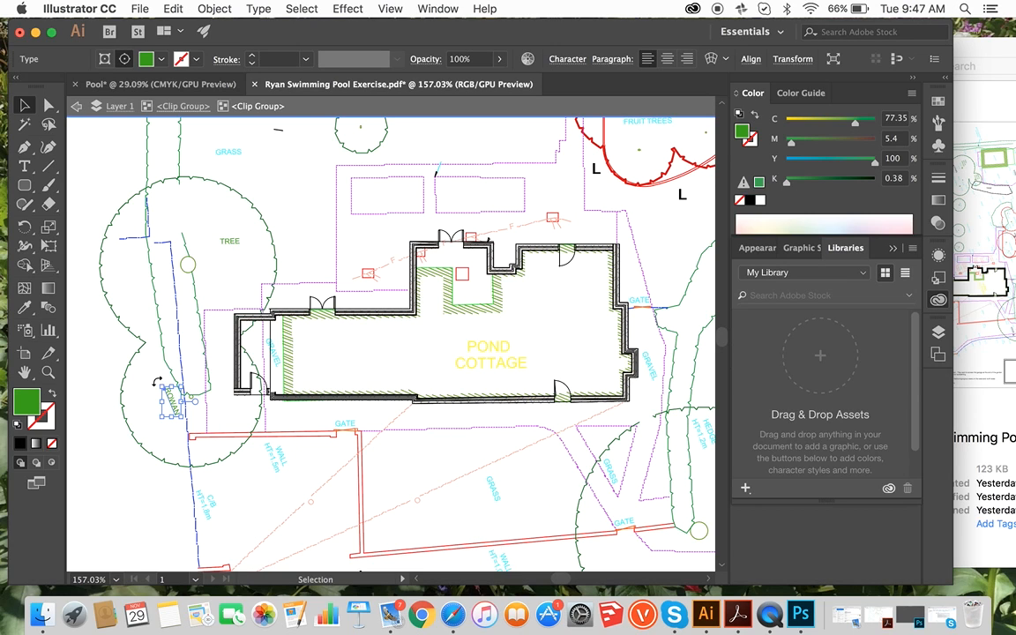
{"action": "mouse_move", "coordinate": [156, 382]}
{"action": "left_mouse_down"}
{"action": "mouse_move", "coordinate": [144, 414]}
{"action": "mouse_move", "coordinate": [132, 370]}
{"action": "mouse_move", "coordinate": [158, 379]}
{"action": "mouse_move", "coordinate": [159, 390]}
{"action": "left_mouse_up"}
{"action": "left_click", "coordinate": [207, 418]}
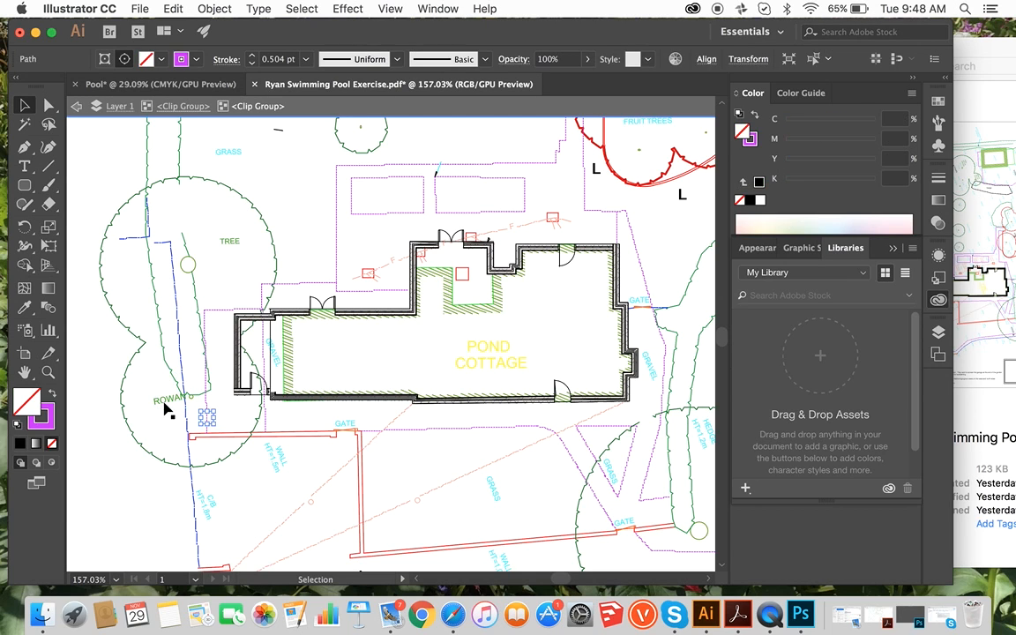
{"action": "left_click", "coordinate": [164, 399]}
{"action": "left_click_drag", "start_coordinate": [153, 380], "coordinate": [164, 386]}
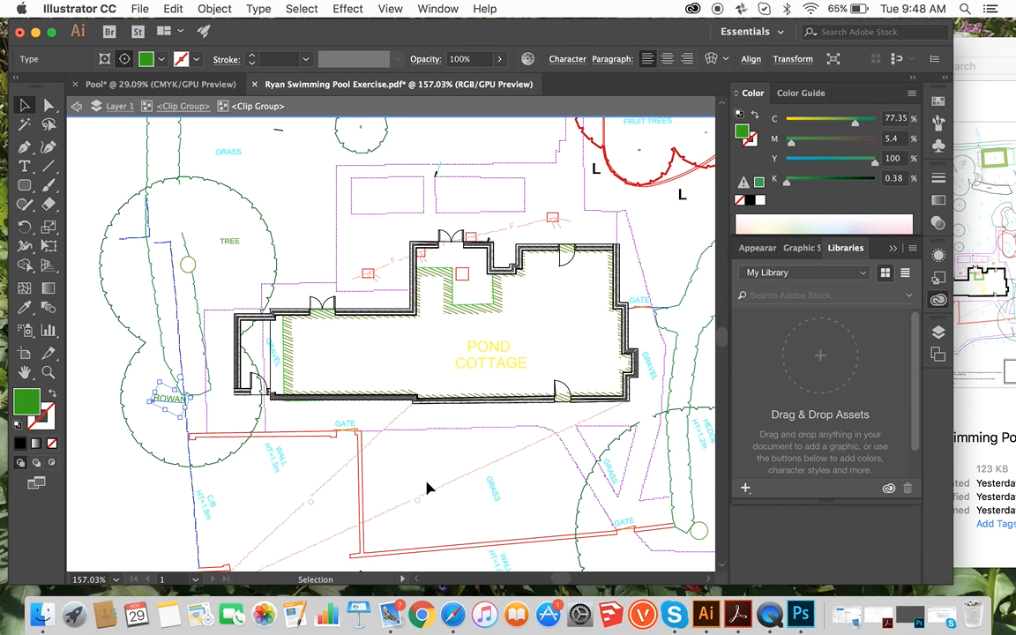
Rotate the WALL and HT=1.5m labels below the cottage's southwest corner together so they read horizontally
{"action": "left_click", "coordinate": [330, 412]}
{"action": "scroll", "coordinate": [487, 499], "scroll_direction": "down", "scroll_amount": 3}
{"action": "scroll", "coordinate": [487, 499], "scroll_direction": "right", "scroll_amount": 2}
{"action": "scroll", "coordinate": [487, 500], "scroll_direction": "down", "scroll_amount": 2}
{"action": "scroll", "coordinate": [487, 500], "scroll_direction": "right", "scroll_amount": 1}
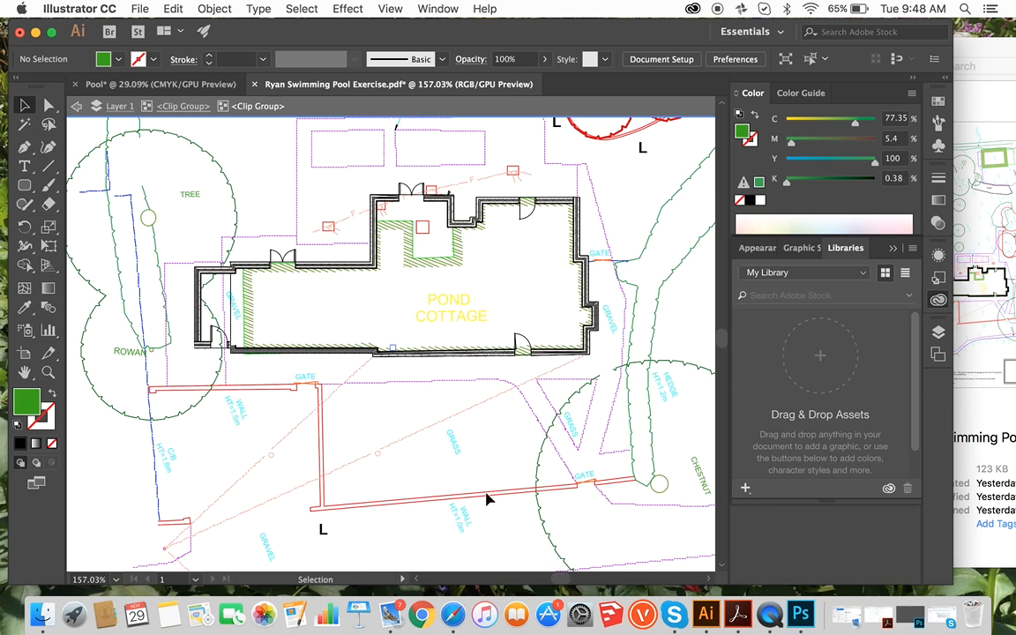
{"action": "left_click", "coordinate": [240, 411]}
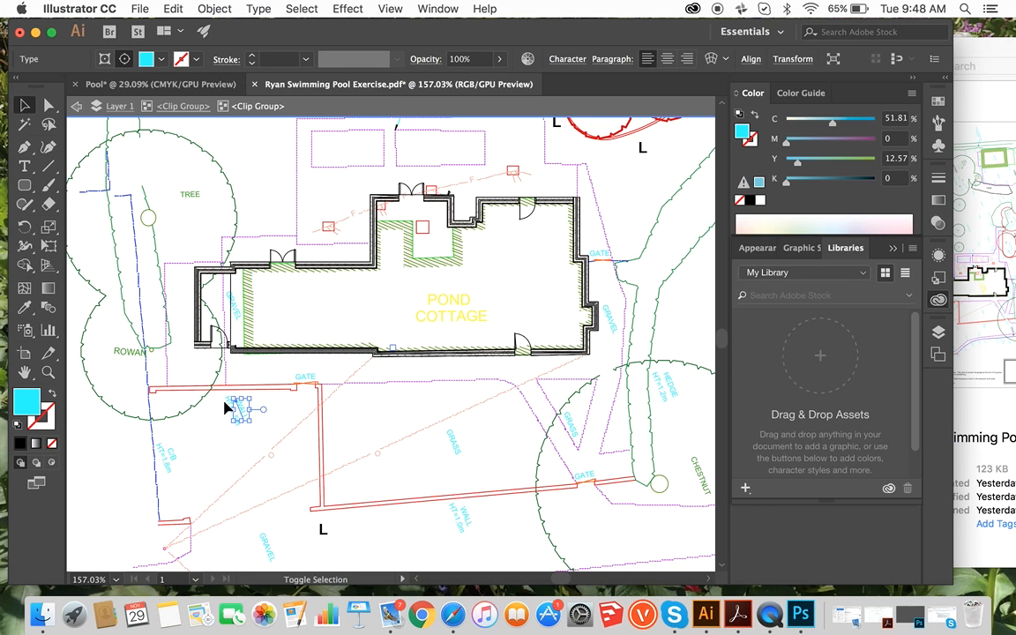
{"action": "scroll", "coordinate": [229, 404], "scroll_direction": "up", "scroll_amount": 5}
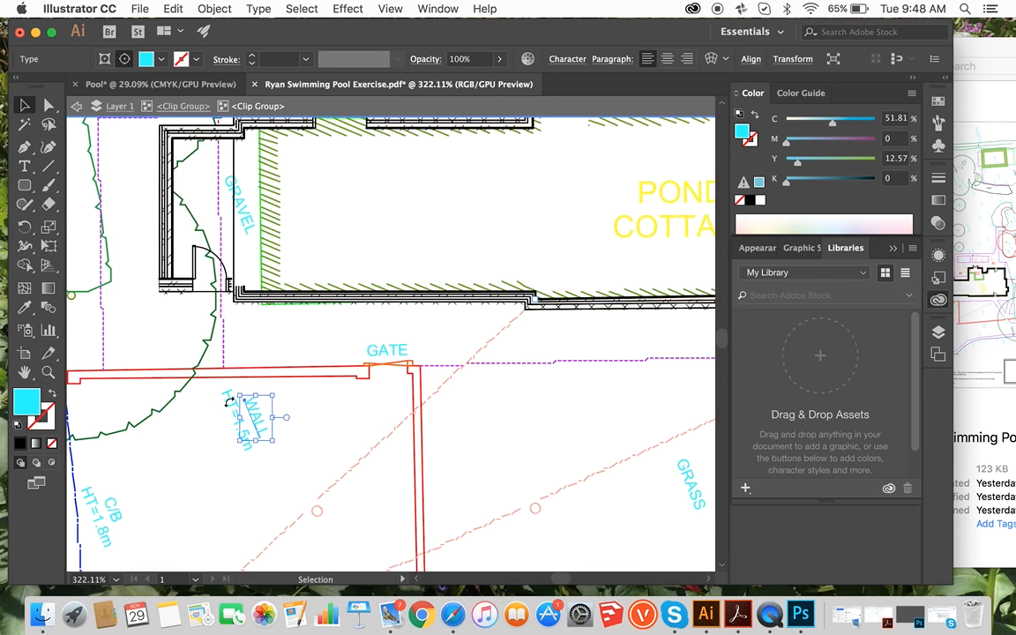
{"action": "left_click", "coordinate": [231, 407], "text": "shift"}
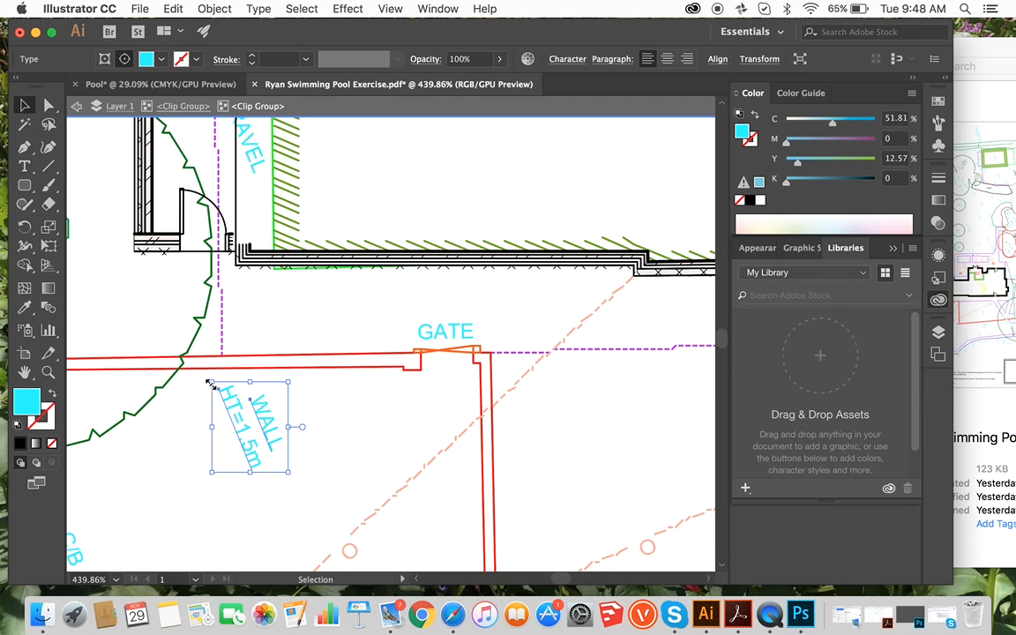
{"action": "left_click_drag", "start_coordinate": [209, 373], "coordinate": [195, 451]}
{"action": "scroll", "coordinate": [195, 452], "scroll_direction": "down", "scroll_amount": 5}
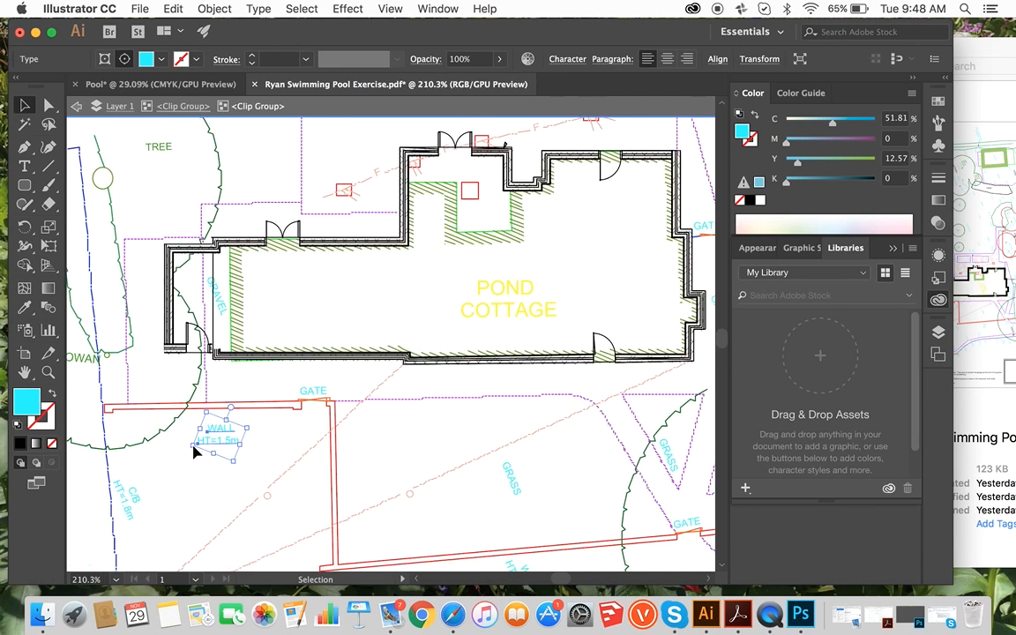
Rotate the GRASS label on the lawn south of the cottage and the WALL HT=1.0m label to horizontal
{"action": "scroll", "coordinate": [194, 449], "scroll_direction": "down", "scroll_amount": 3}
{"action": "scroll", "coordinate": [194, 449], "scroll_direction": "right", "scroll_amount": 3}
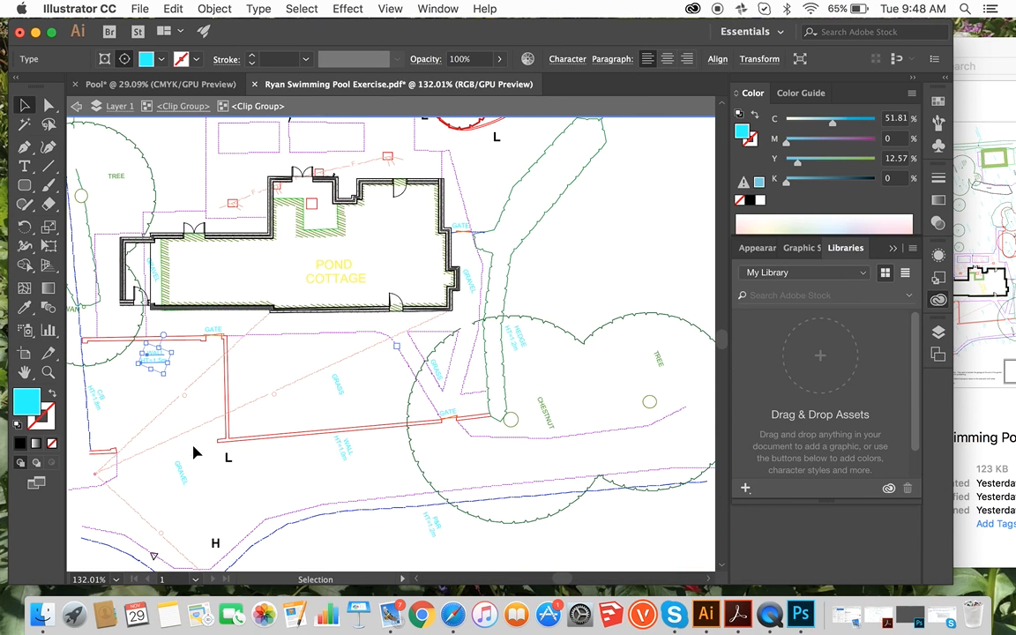
{"action": "left_click", "coordinate": [335, 382]}
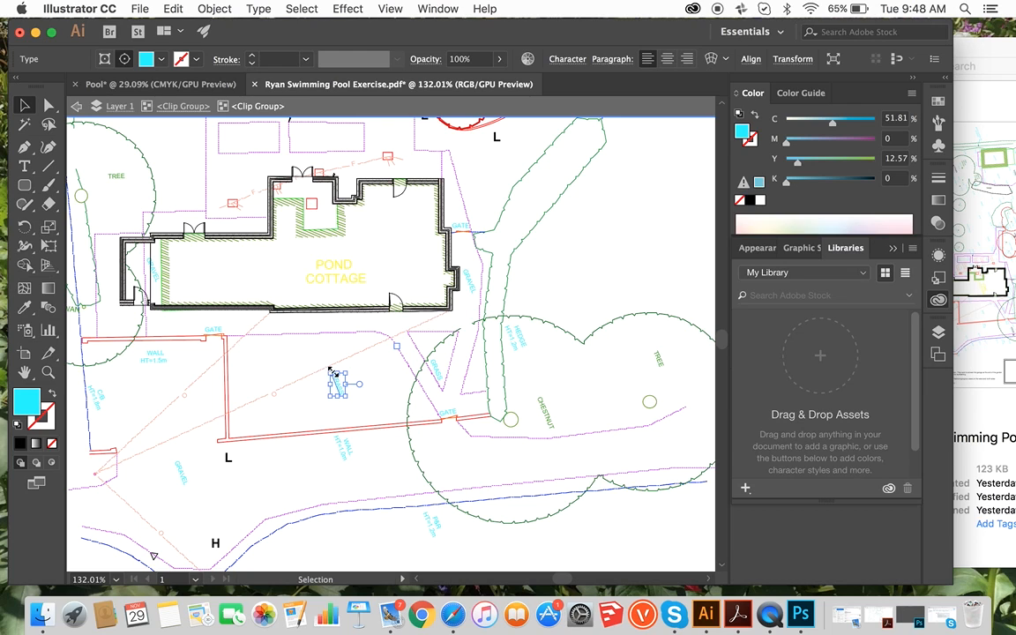
{"action": "left_click_drag", "start_coordinate": [324, 374], "coordinate": [273, 389]}
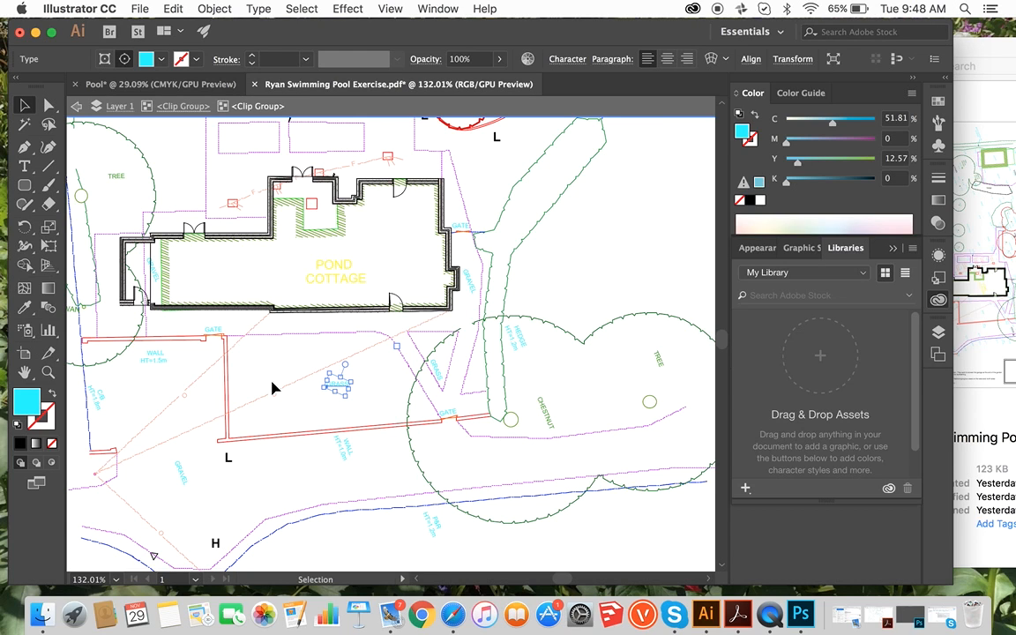
{"action": "left_click", "coordinate": [347, 455]}
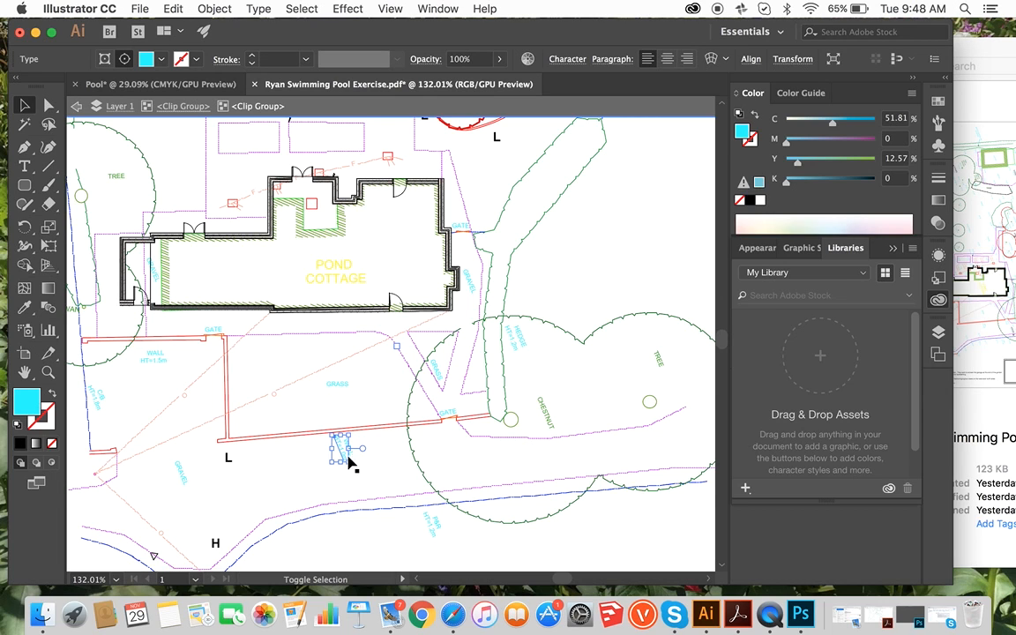
{"action": "left_click_drag", "start_coordinate": [351, 460], "coordinate": [322, 461]}
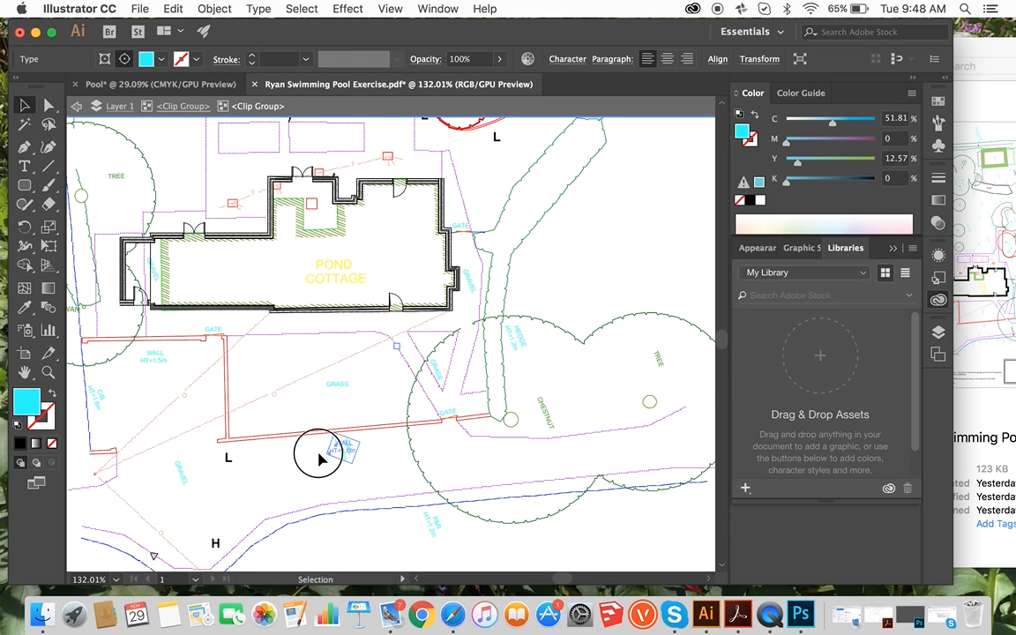
{"action": "left_click", "coordinate": [323, 472]}
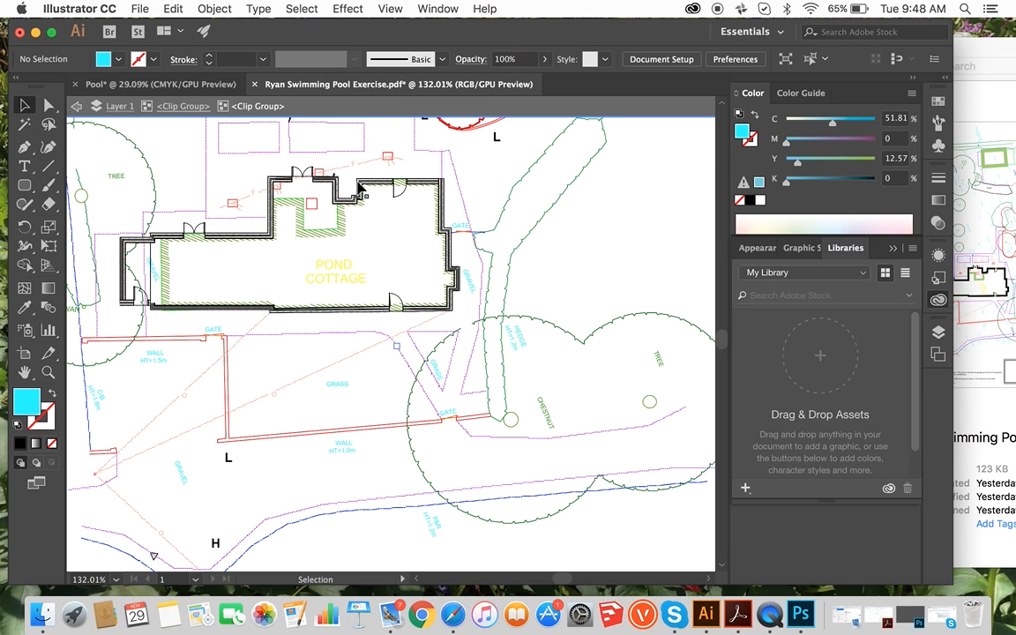
Look over the plan's labels from the southern boundary up to the compost area and garage
{"action": "scroll", "coordinate": [218, 223], "scroll_direction": "down", "scroll_amount": 3}
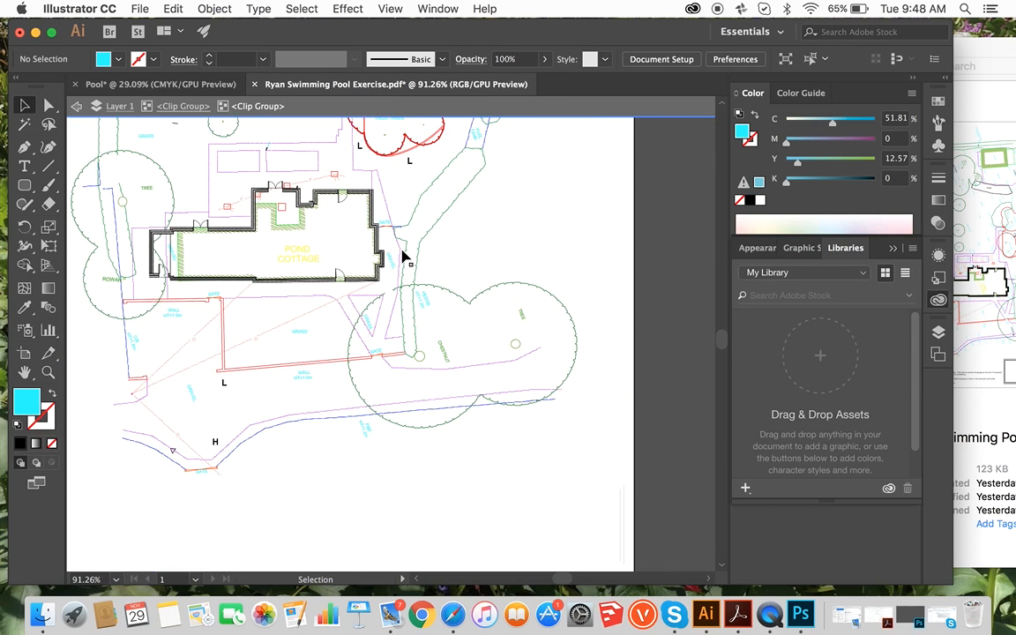
{"action": "scroll", "coordinate": [405, 256], "scroll_direction": "up", "scroll_amount": 5}
{"action": "scroll", "coordinate": [404, 257], "scroll_direction": "up", "scroll_amount": 5}
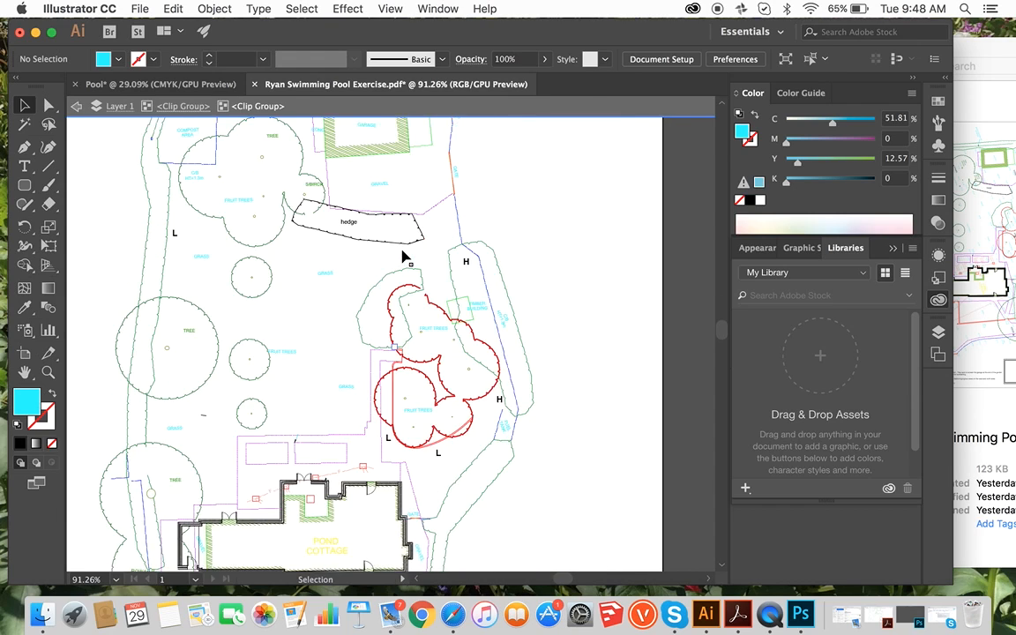
{"action": "scroll", "coordinate": [404, 257], "scroll_direction": "left", "scroll_amount": 3}
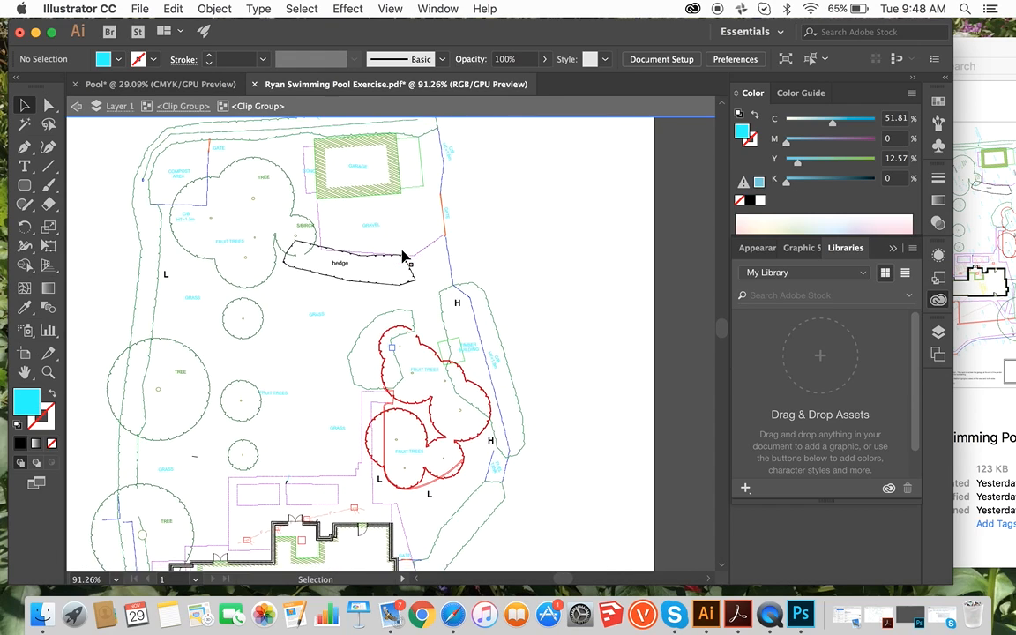
{"action": "scroll", "coordinate": [405, 257], "scroll_direction": "up", "scroll_amount": 3}
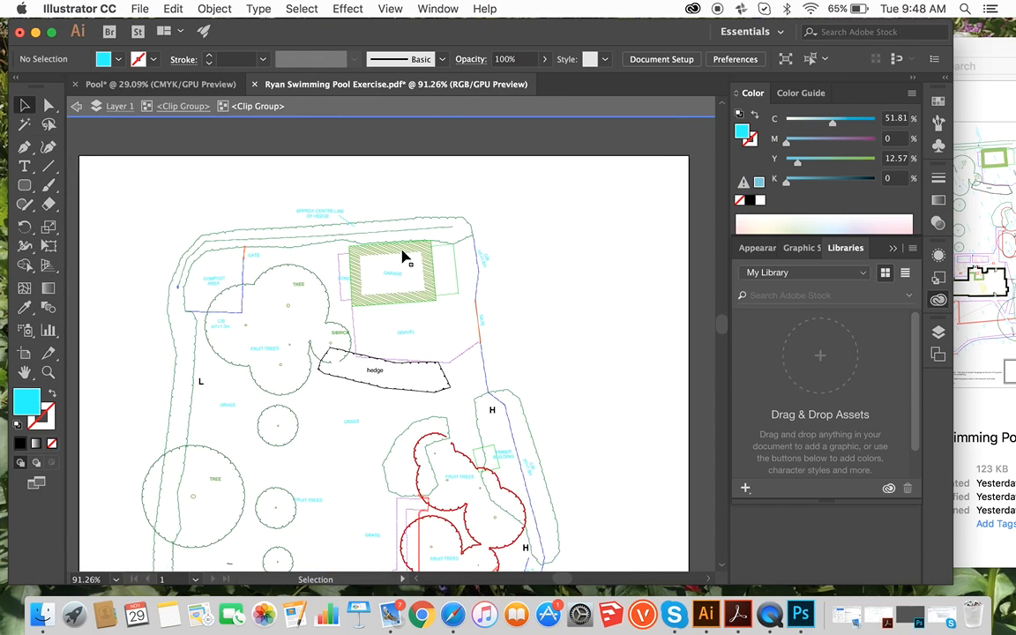
{"action": "scroll", "coordinate": [404, 257], "scroll_direction": "down", "scroll_amount": 5}
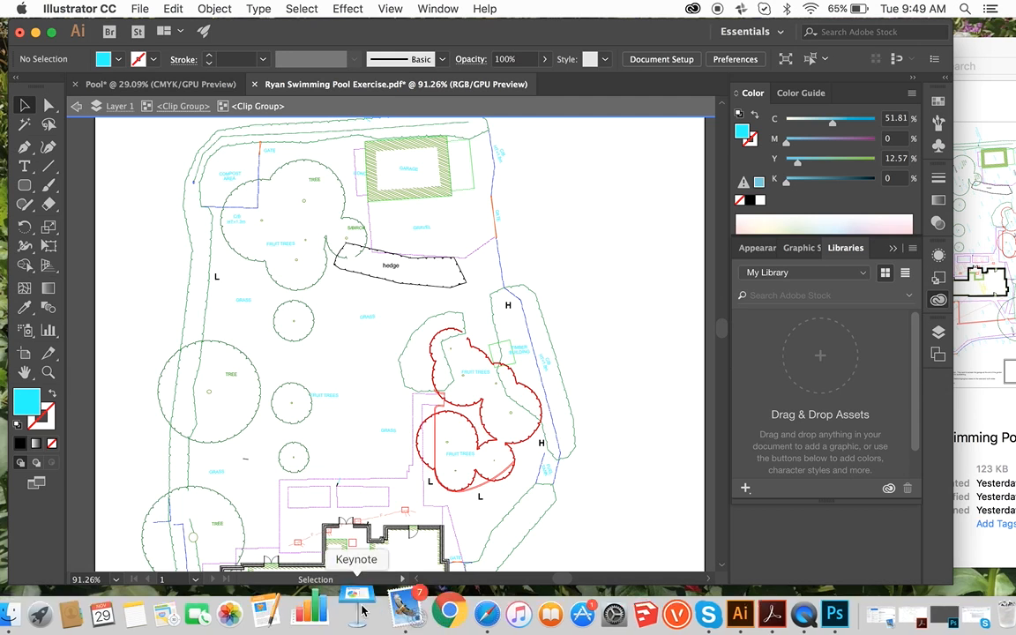
{"action": "scroll", "coordinate": [287, 472], "scroll_direction": "up", "scroll_amount": 3}
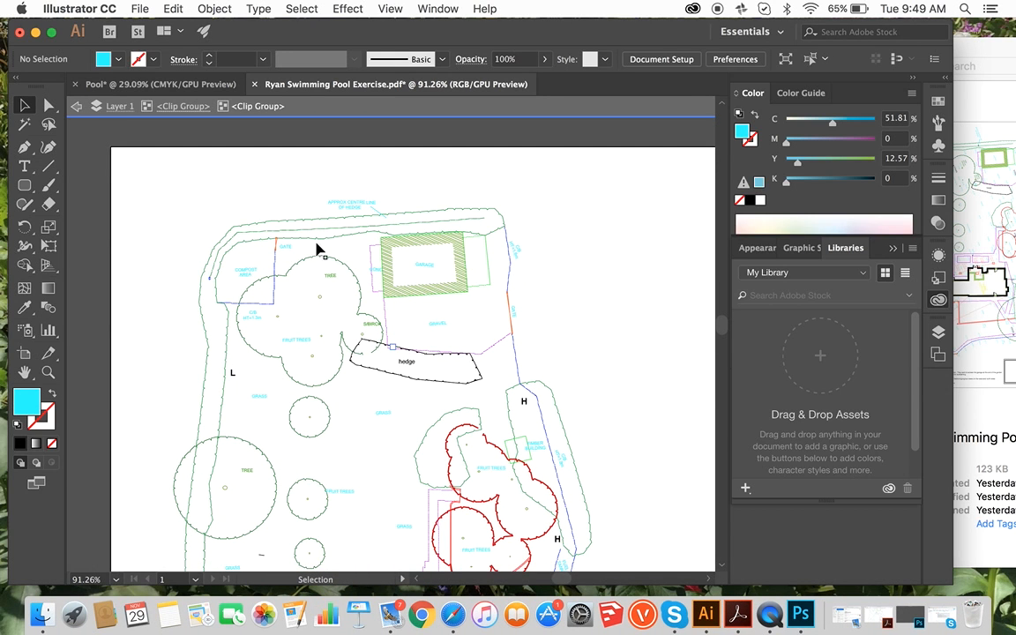
{"action": "left_click", "coordinate": [247, 279]}
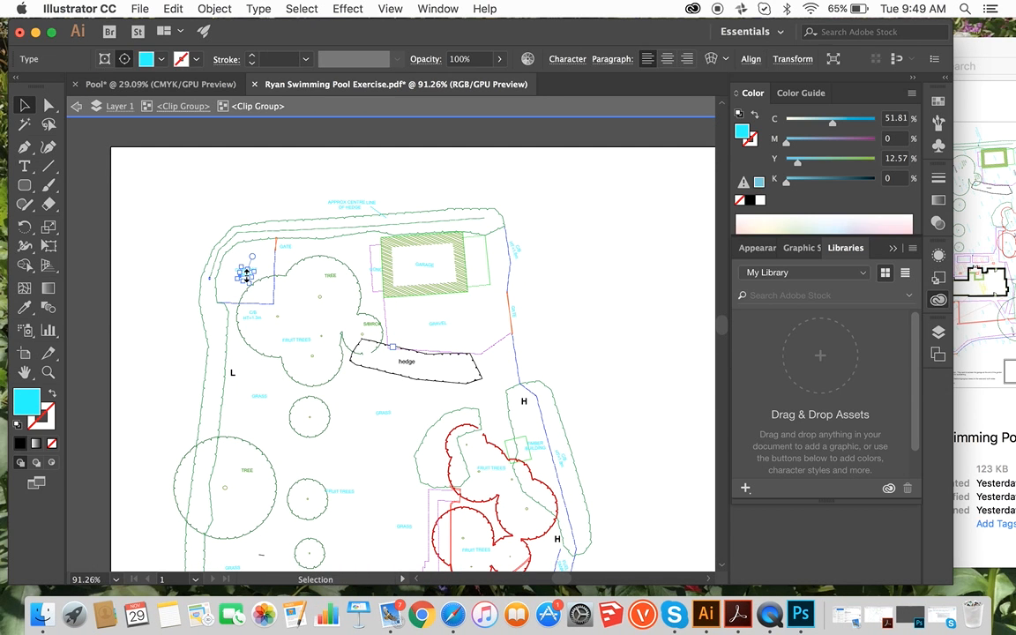
{"action": "left_click", "coordinate": [362, 205]}
Select the FRUIT TREES, C/B and HT=1.3m labels by the northwest tree together with the two GRASS labels below
{"action": "left_click", "coordinate": [291, 343]}
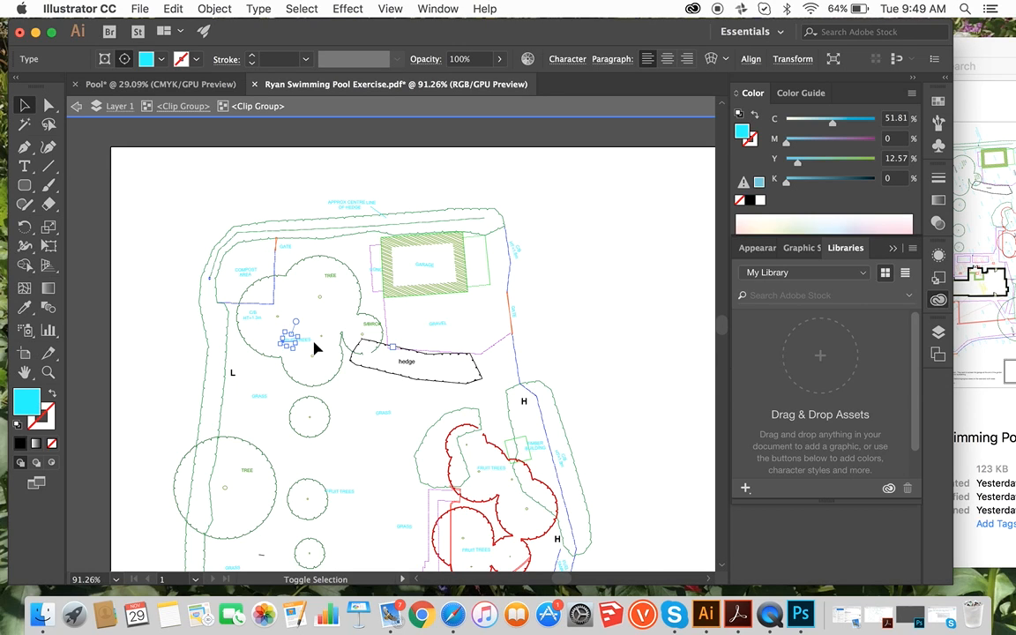
{"action": "scroll", "coordinate": [314, 345], "scroll_direction": "up", "scroll_amount": 6}
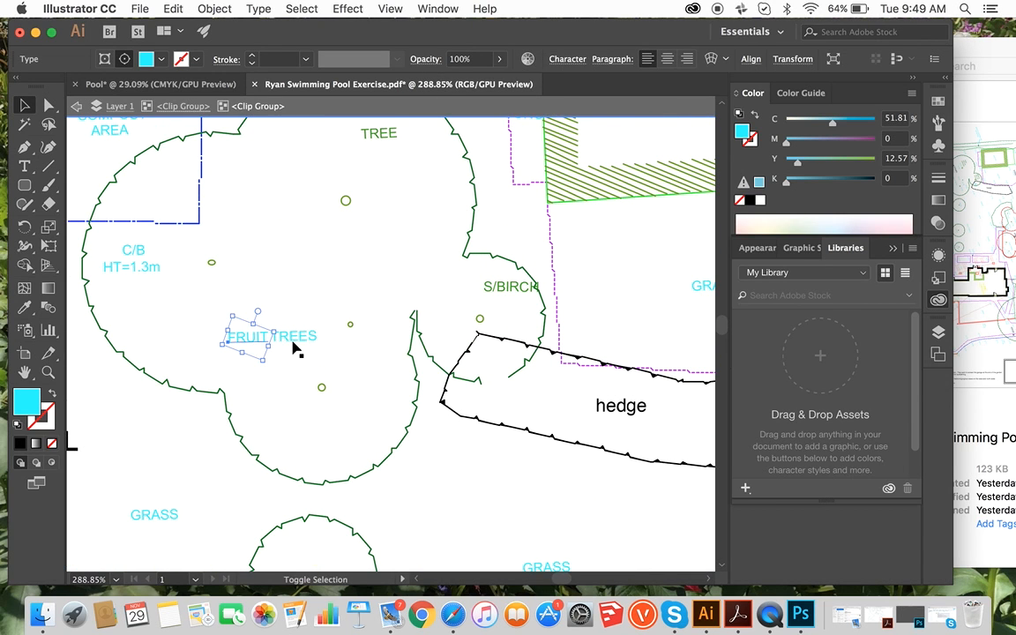
{"action": "left_click", "coordinate": [171, 524], "text": "shift"}
{"action": "left_click", "coordinate": [137, 267], "text": "shift"}
{"action": "left_click", "coordinate": [132, 250], "text": "shift"}
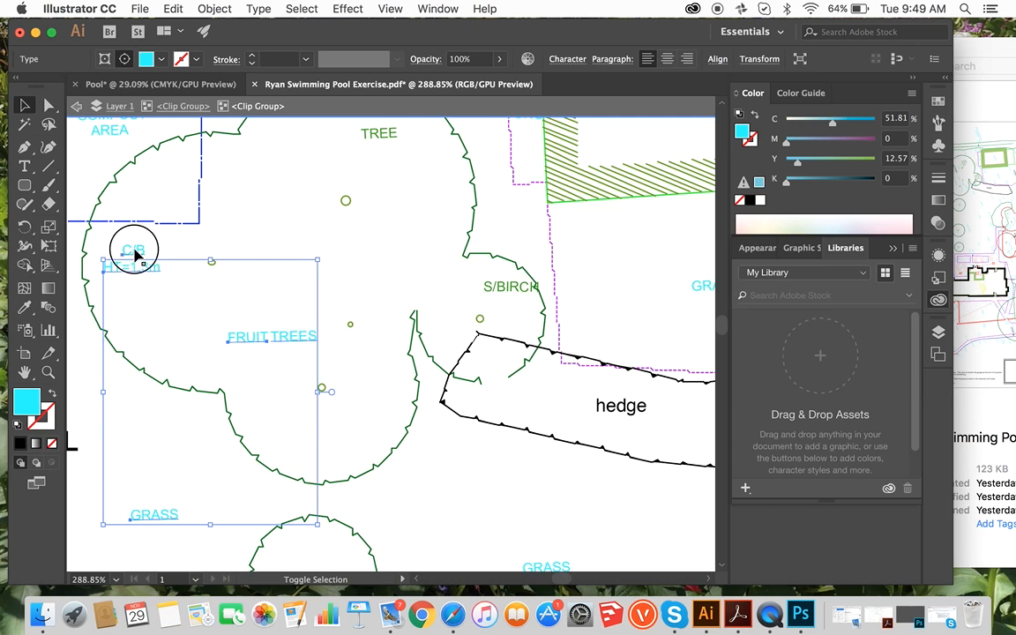
{"action": "left_click", "coordinate": [510, 294], "text": "shift"}
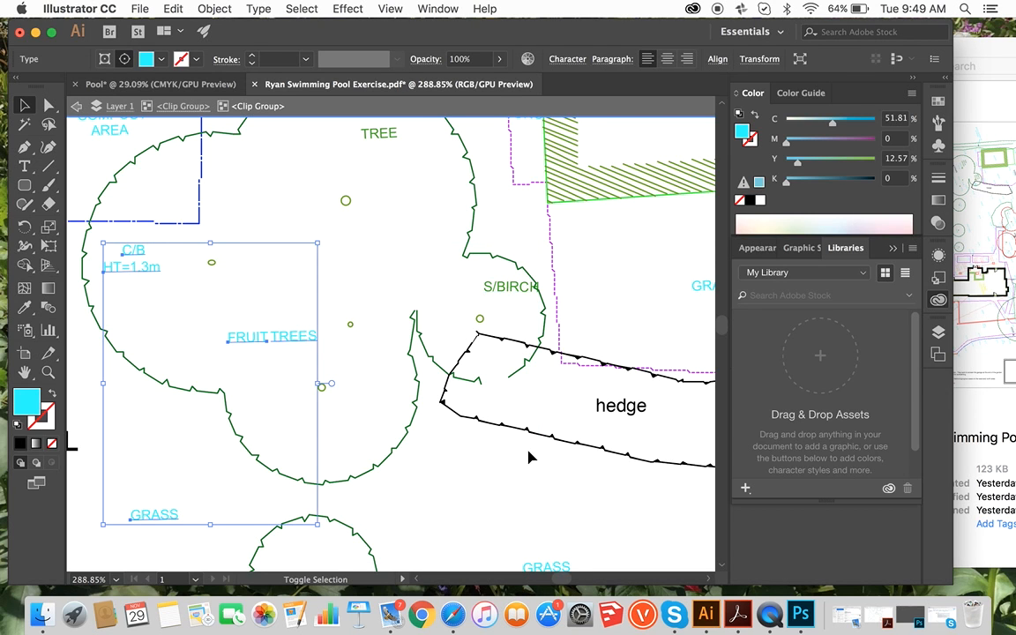
{"action": "scroll", "coordinate": [529, 453], "scroll_direction": "down", "scroll_amount": 10}
{"action": "scroll", "coordinate": [528, 457], "scroll_direction": "right", "scroll_amount": 10}
{"action": "scroll", "coordinate": [528, 457], "scroll_direction": "up", "scroll_amount": 4}
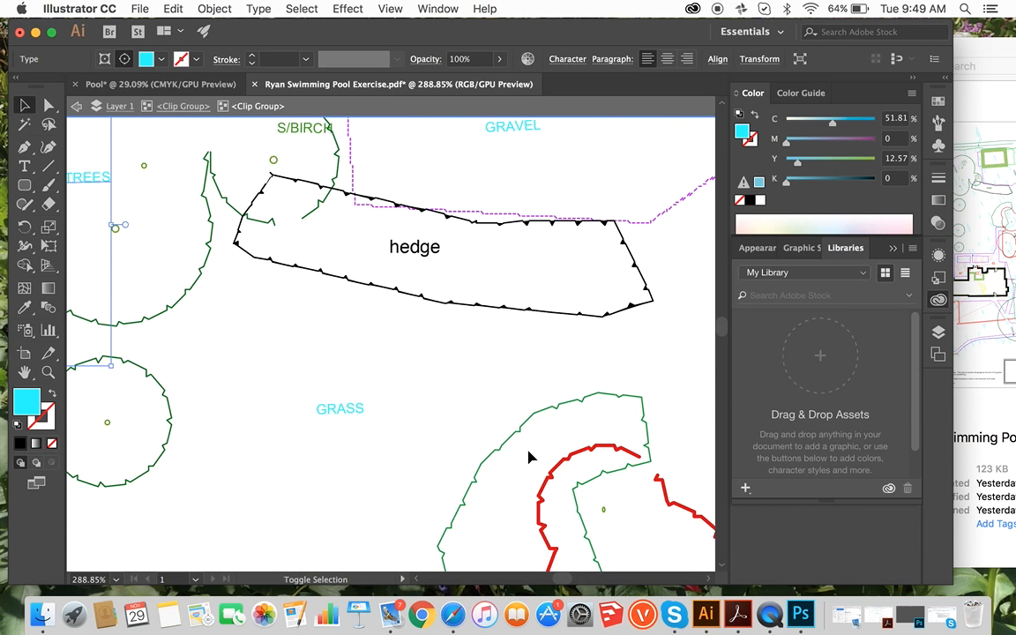
{"action": "scroll", "coordinate": [357, 418], "scroll_direction": "left", "scroll_amount": 6}
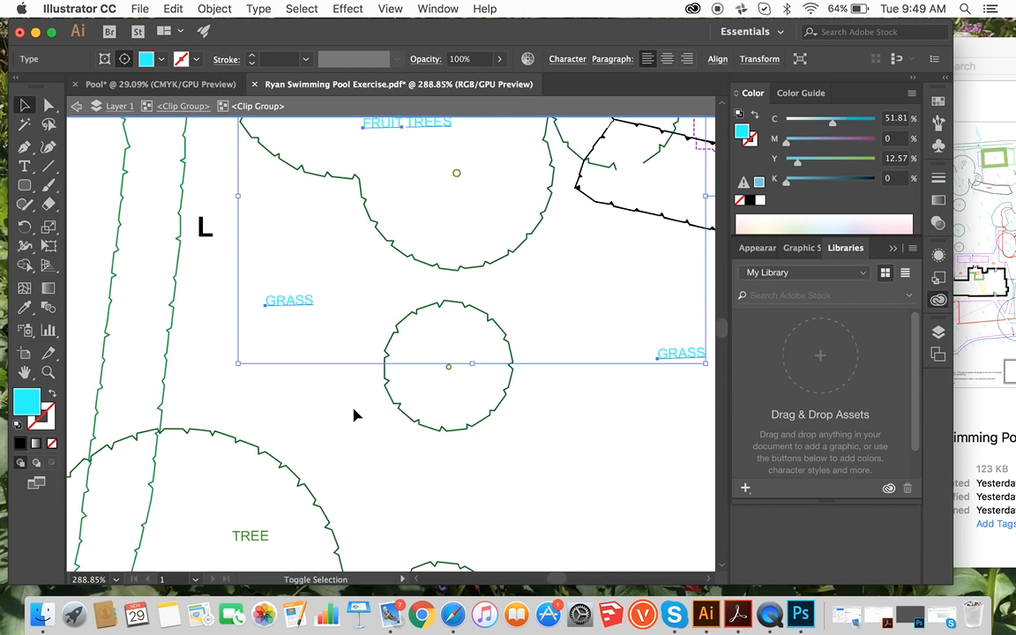
Set the fill colour of the selected FRUIT TREES, C/B, HT=1.3m and GRASS labels to black
{"action": "scroll", "coordinate": [353, 415], "scroll_direction": "right", "scroll_amount": 3}
{"action": "scroll", "coordinate": [353, 414], "scroll_direction": "left", "scroll_amount": 5}
{"action": "scroll", "coordinate": [353, 414], "scroll_direction": "down", "scroll_amount": 2}
{"action": "scroll", "coordinate": [352, 415], "scroll_direction": "right", "scroll_amount": 3}
{"action": "scroll", "coordinate": [353, 415], "scroll_direction": "up", "scroll_amount": 8}
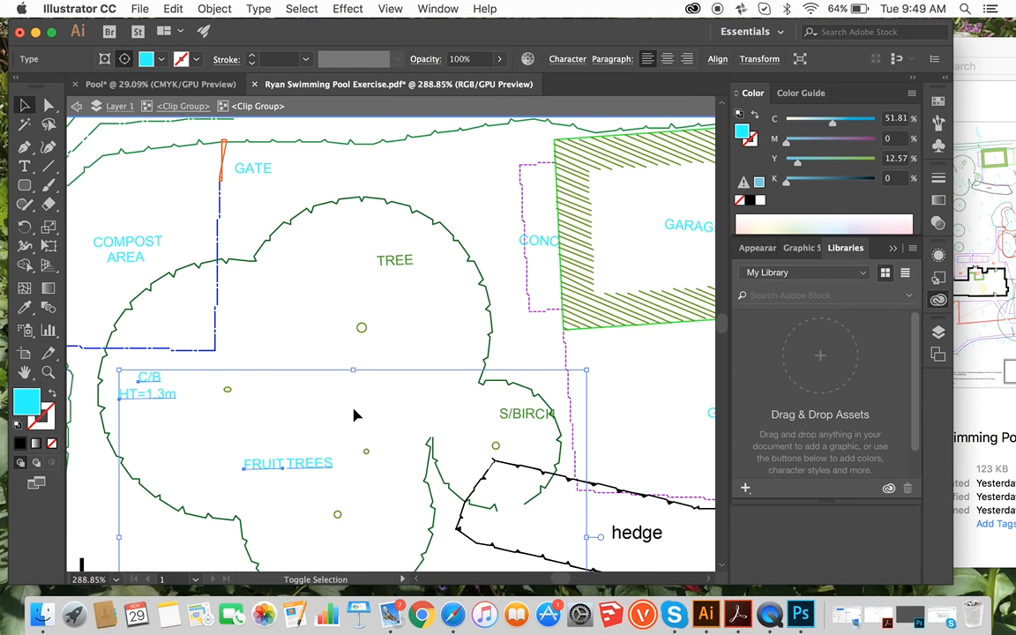
{"action": "scroll", "coordinate": [354, 414], "scroll_direction": "down", "scroll_amount": 5}
{"action": "scroll", "coordinate": [354, 415], "scroll_direction": "left", "scroll_amount": 3}
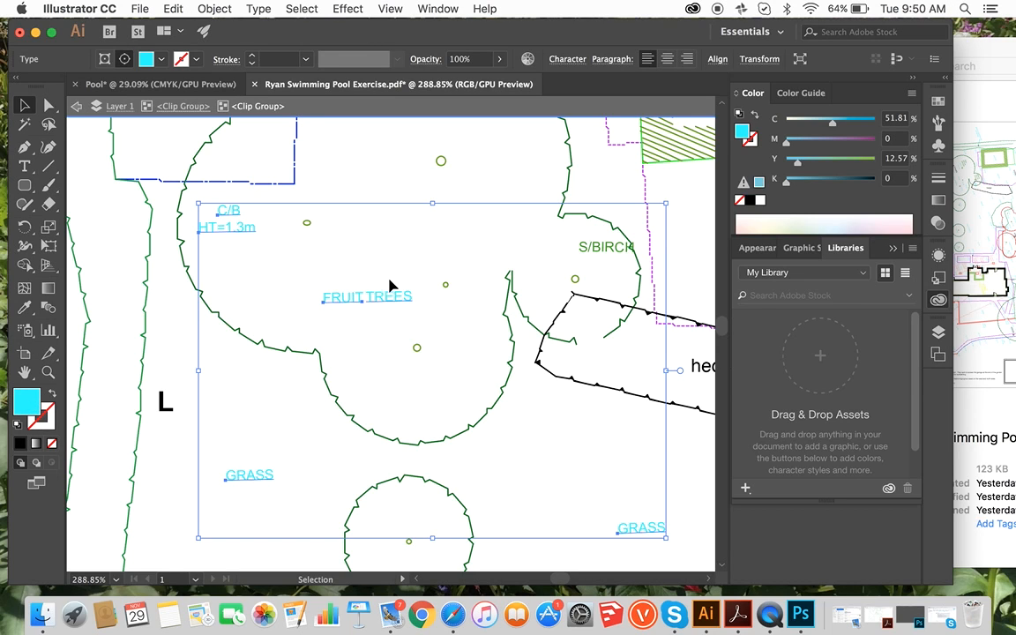
{"action": "left_click", "coordinate": [750, 202]}
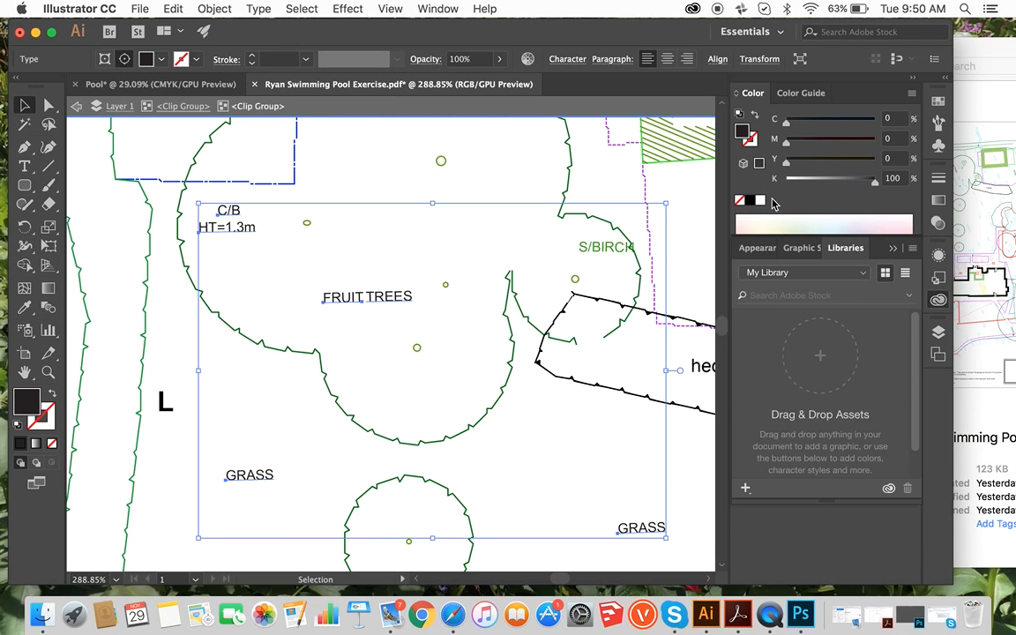
Try grey tints and a reddish mix (M 81, Y 41) as the labels' fill, and return them to black
{"action": "left_click", "coordinate": [801, 94]}
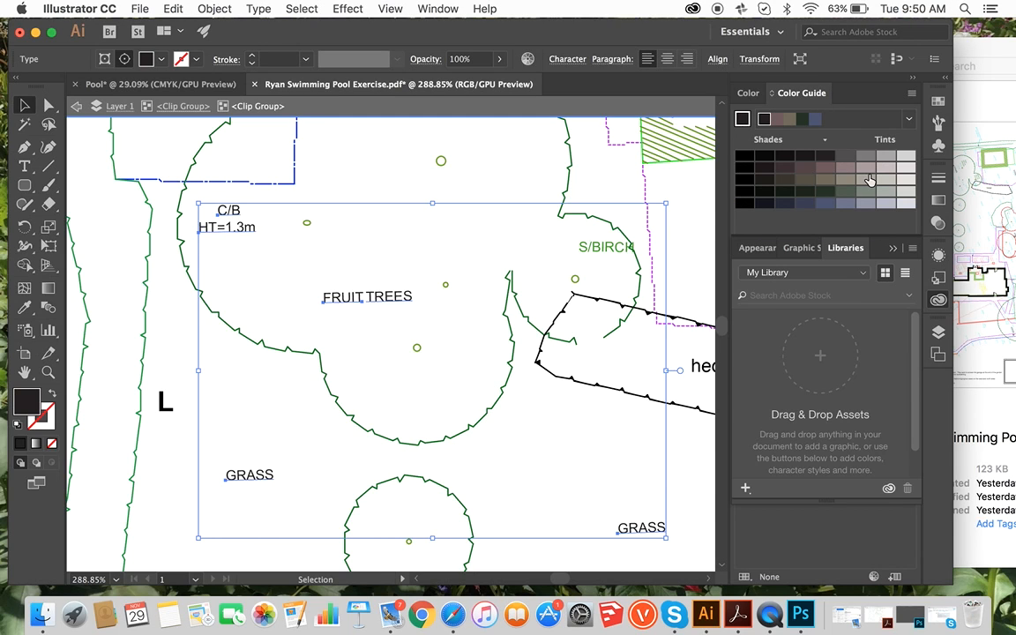
{"action": "left_click", "coordinate": [866, 182]}
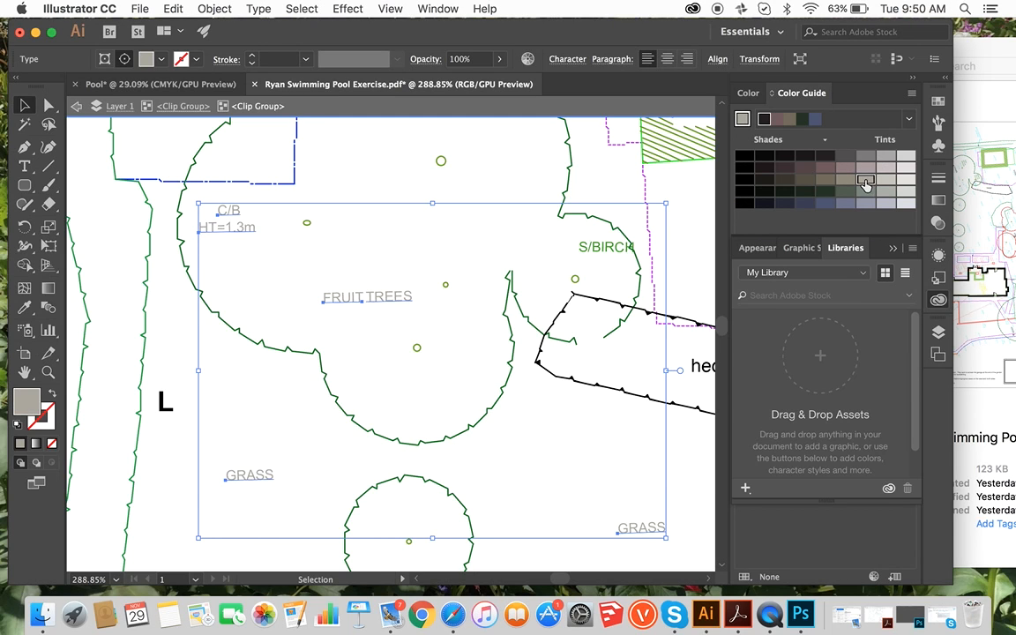
{"action": "left_click", "coordinate": [886, 179]}
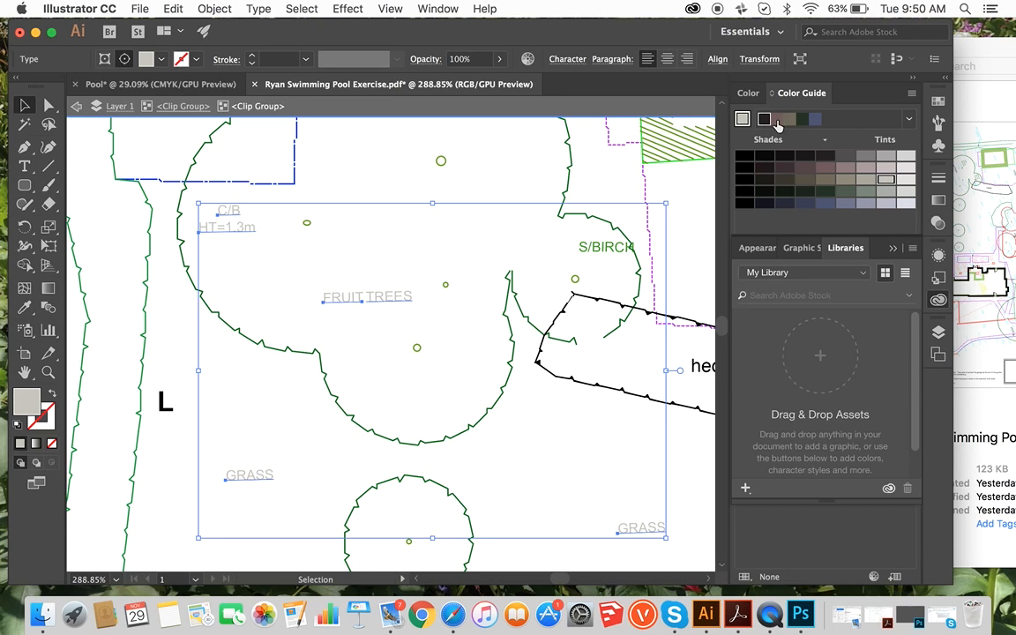
{"action": "left_click", "coordinate": [753, 92]}
{"action": "left_click", "coordinate": [863, 218]}
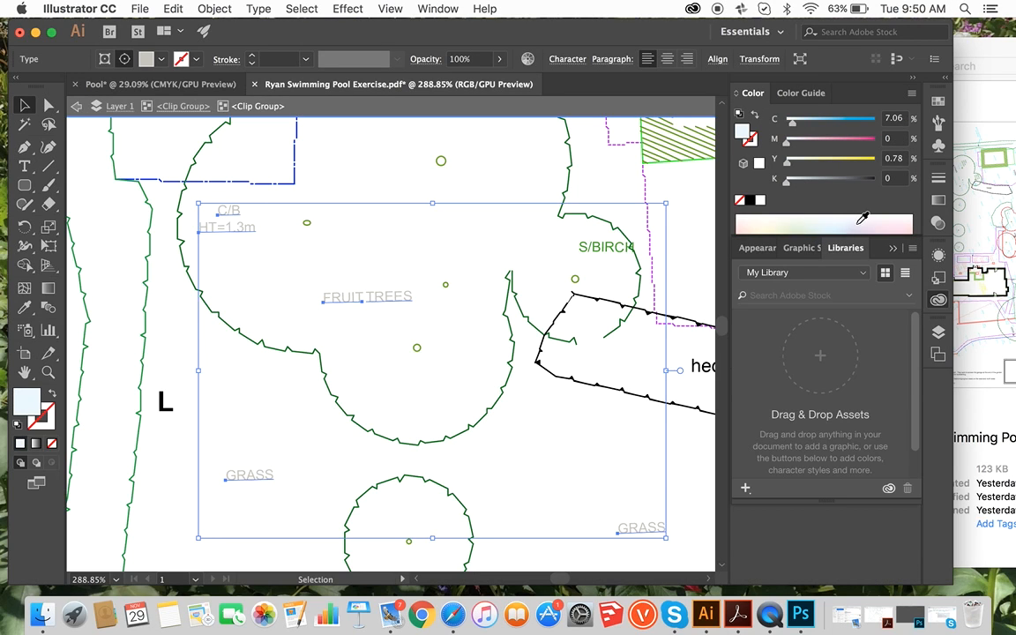
{"action": "left_click_drag", "start_coordinate": [787, 141], "coordinate": [843, 146]}
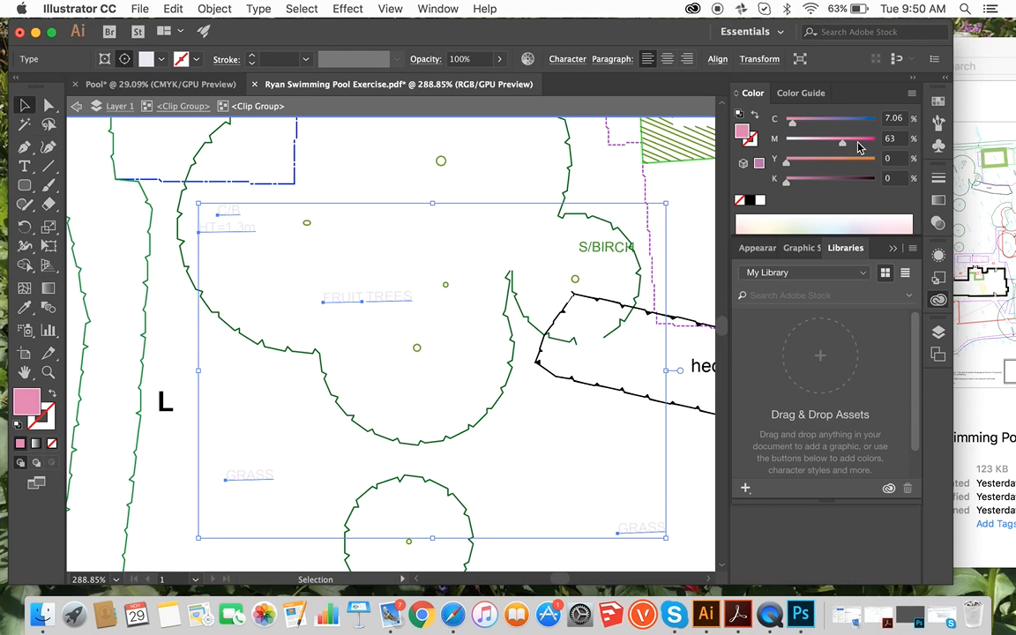
{"action": "left_click", "coordinate": [859, 143]}
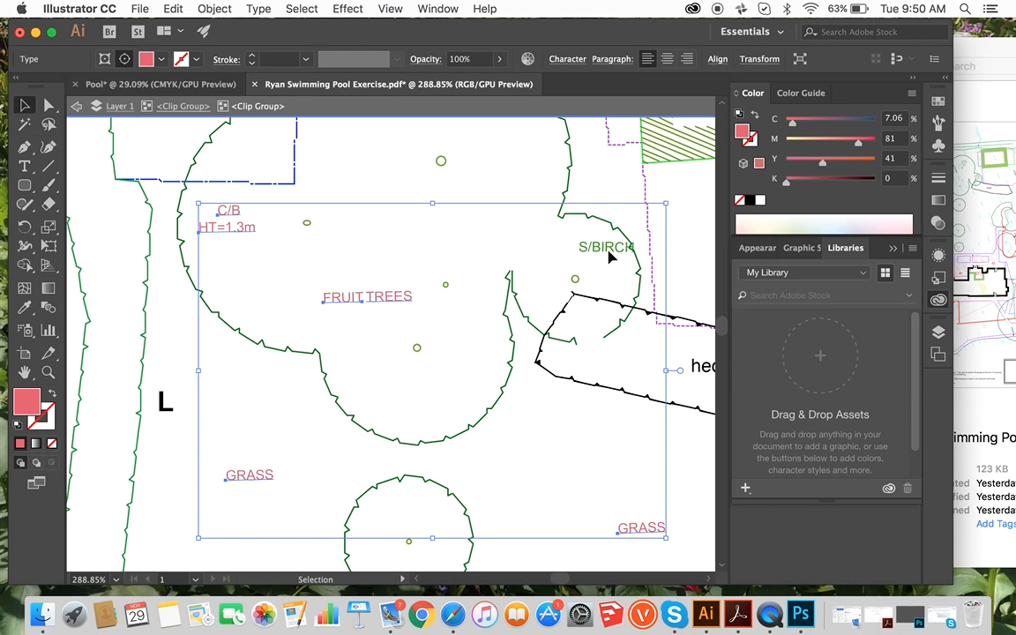
{"action": "left_click", "coordinate": [750, 201]}
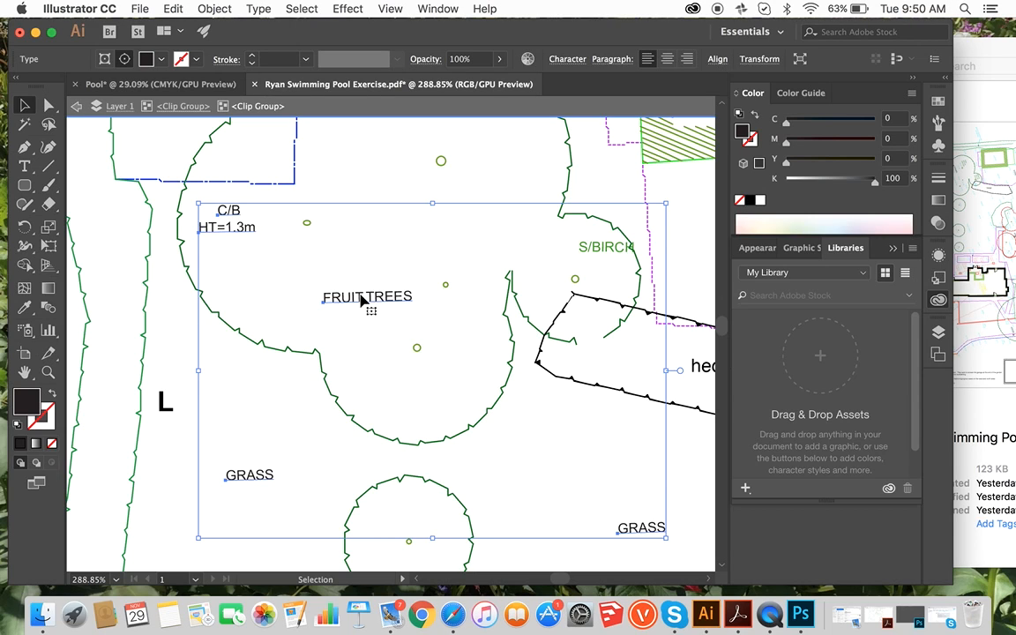
Try a black stroke on the selected labels and deselect them
{"action": "left_click", "coordinate": [49, 412]}
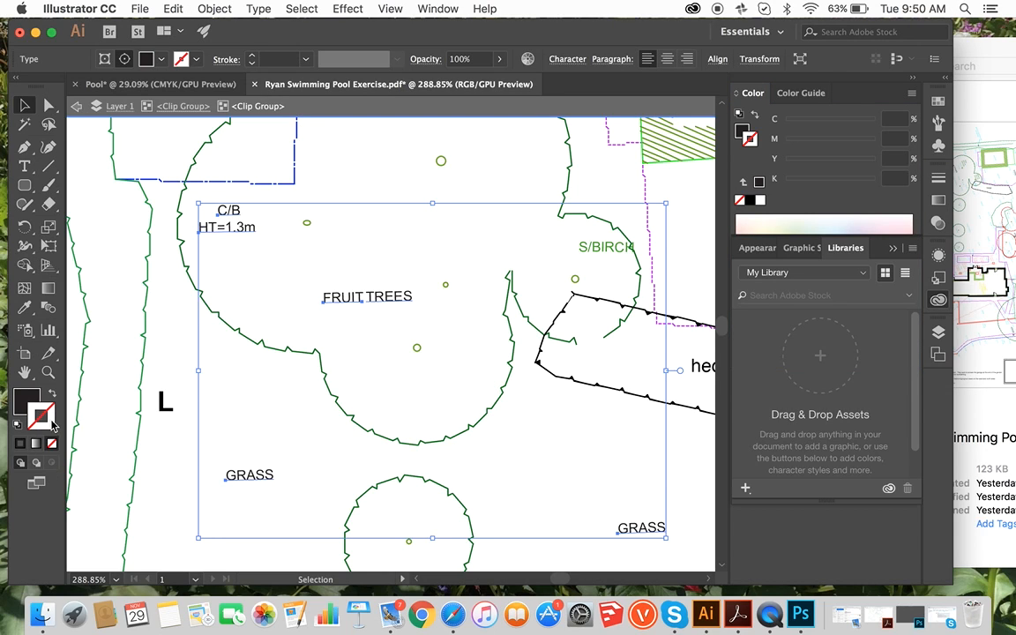
{"action": "left_click", "coordinate": [750, 200]}
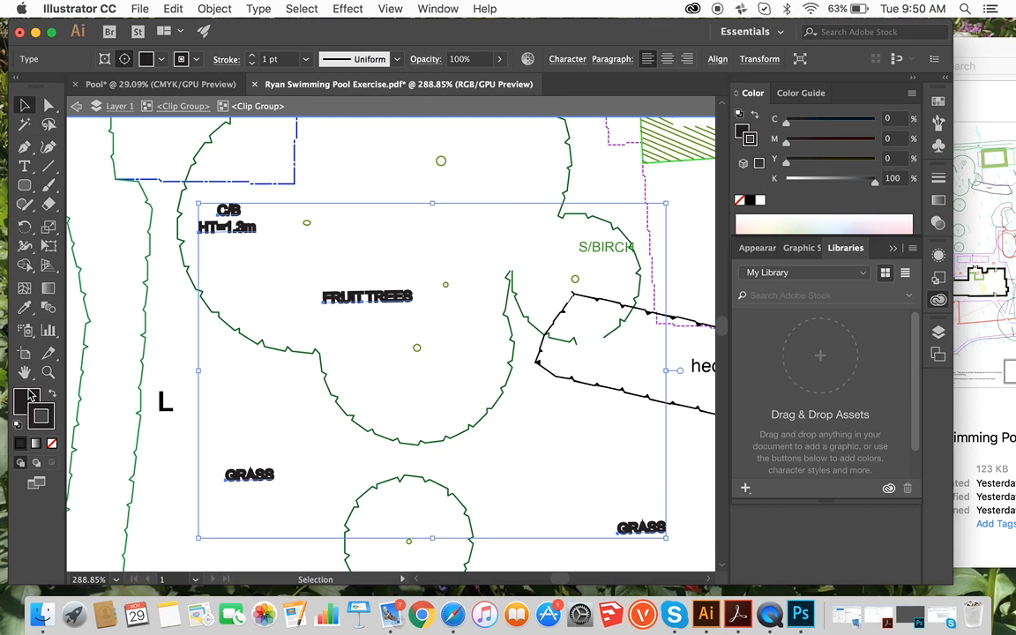
{"action": "left_click", "coordinate": [394, 327]}
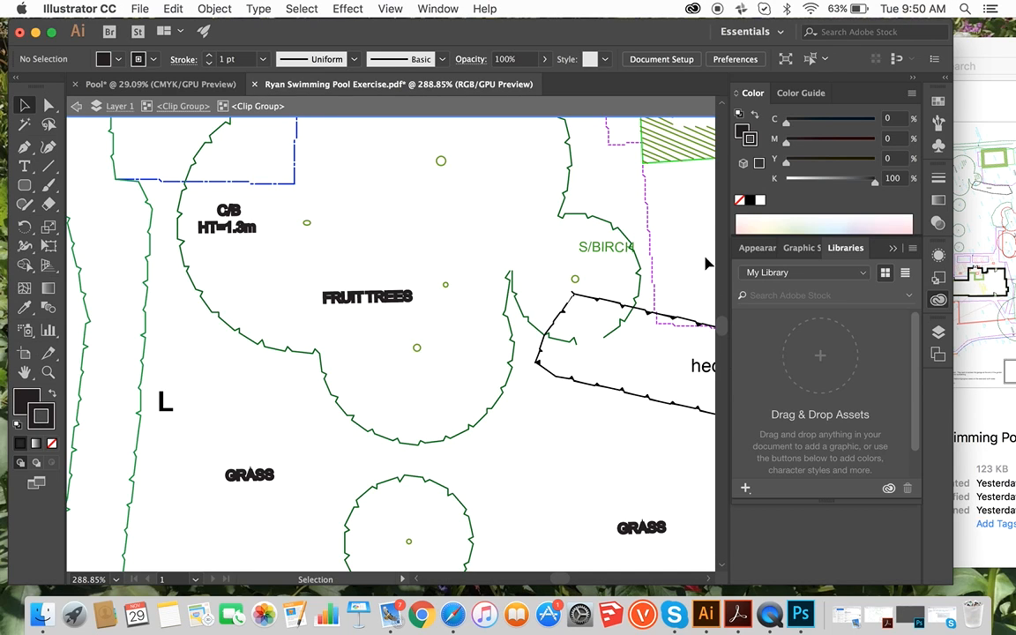
Reselect the FRUIT TREES, C/B, HT=1.3m and two GRASS labels and set their stroke to none
{"action": "left_click", "coordinate": [364, 301]}
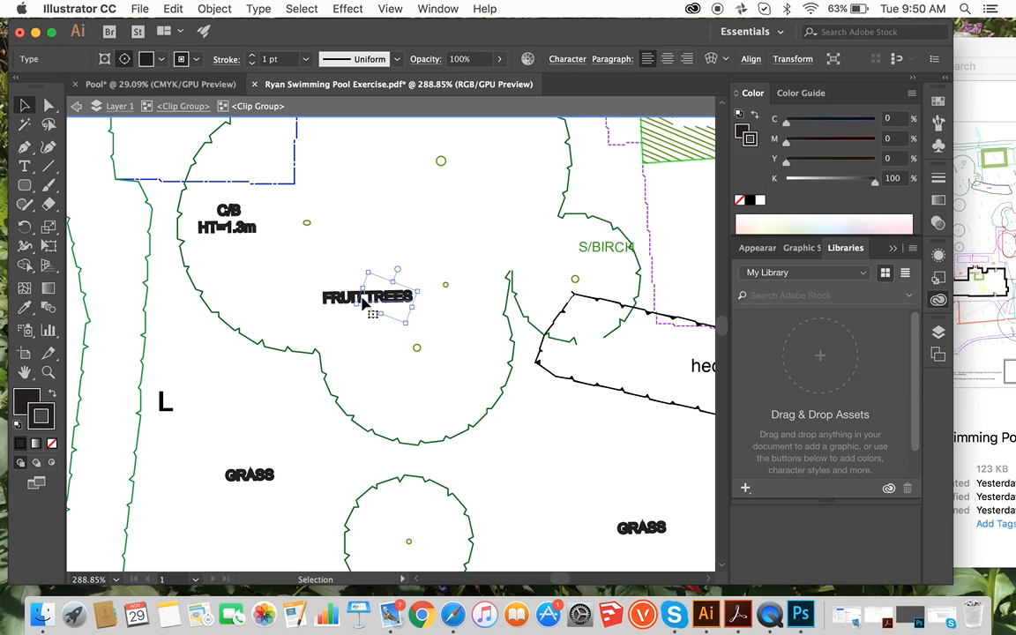
{"action": "left_click", "coordinate": [227, 222], "text": "shift"}
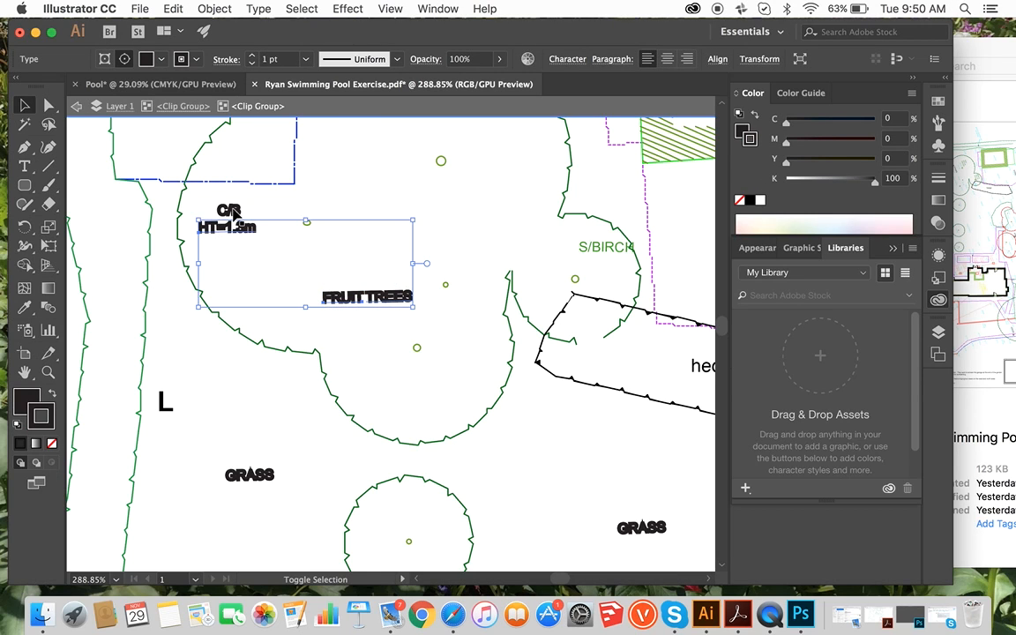
{"action": "left_click", "coordinate": [250, 476], "text": "shift"}
{"action": "left_click", "coordinate": [642, 529], "text": "shift"}
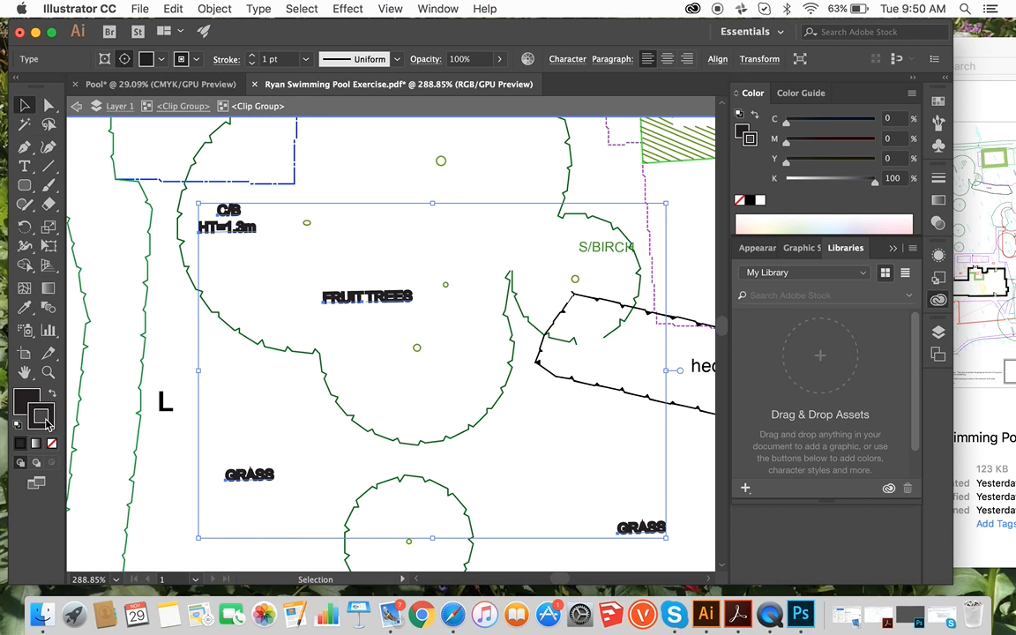
{"action": "left_click", "coordinate": [740, 201]}
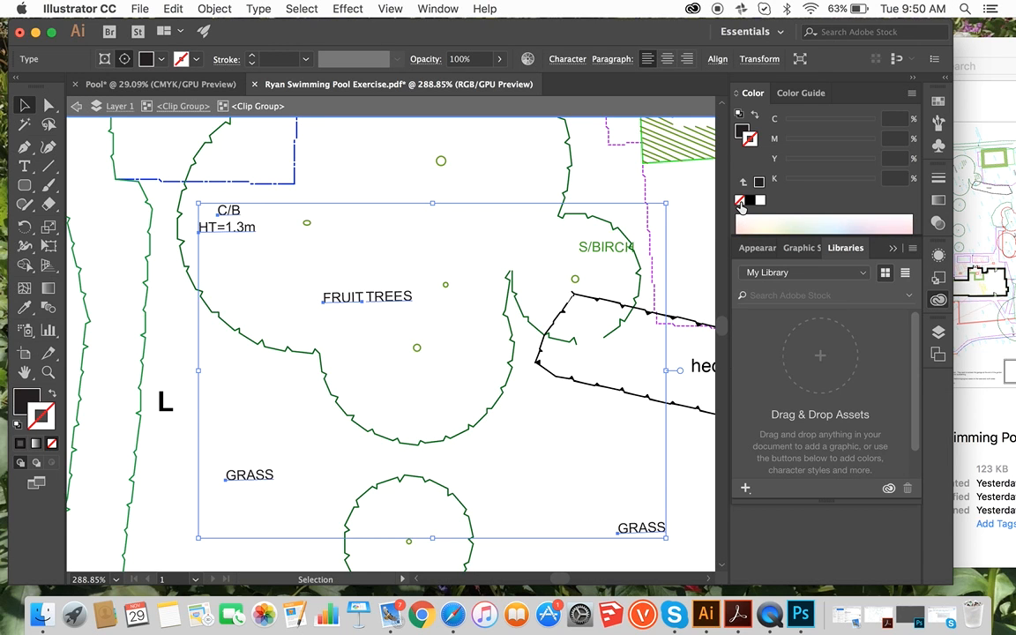
{"action": "left_click", "coordinate": [553, 461]}
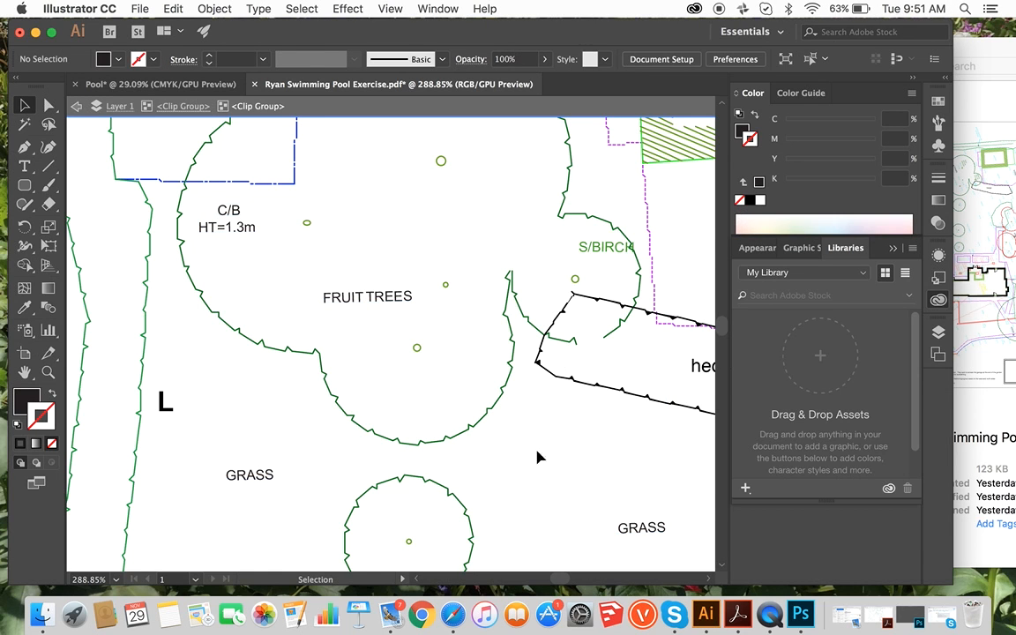
Look over the northern part of the plan, comparing the recoloured labels with the cyan ones and checking the line segments by the garage
{"action": "scroll", "coordinate": [390, 389], "scroll_direction": "down", "scroll_amount": 6}
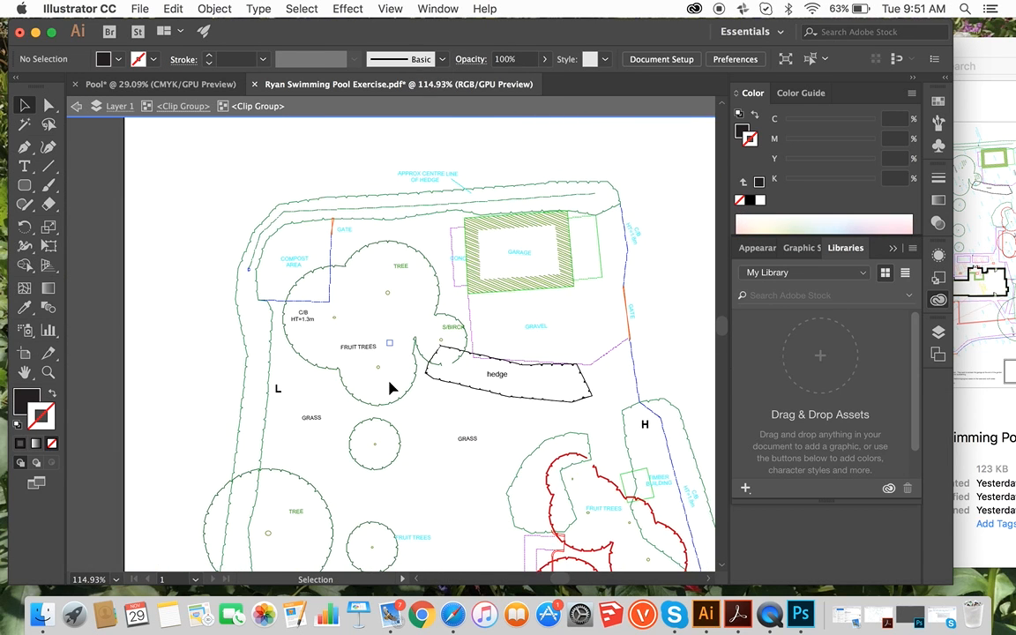
{"action": "scroll", "coordinate": [429, 458], "scroll_direction": "right", "scroll_amount": 5}
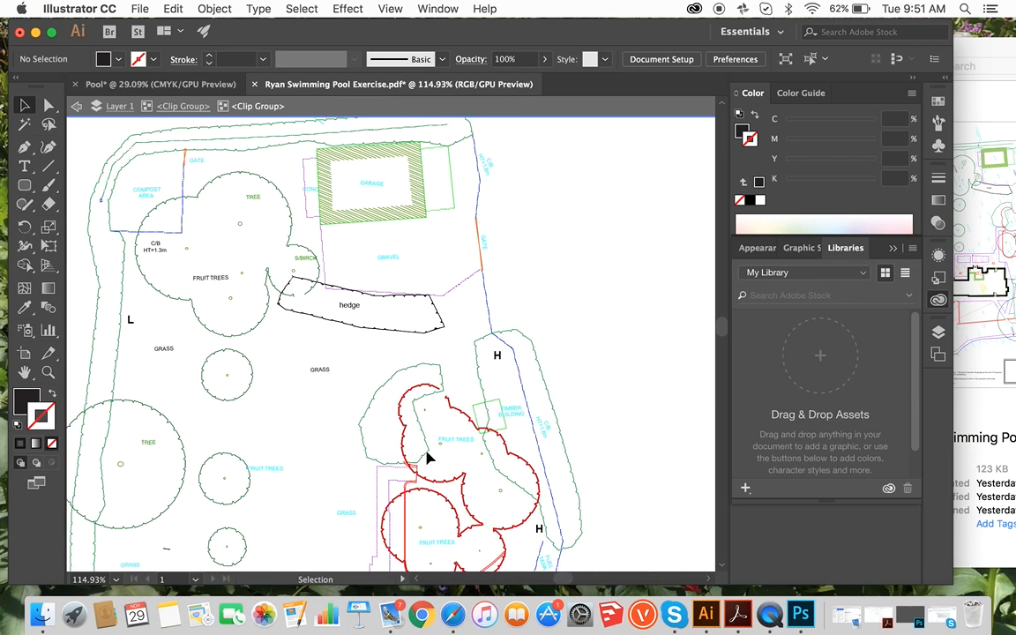
{"action": "scroll", "coordinate": [428, 458], "scroll_direction": "up", "scroll_amount": 1}
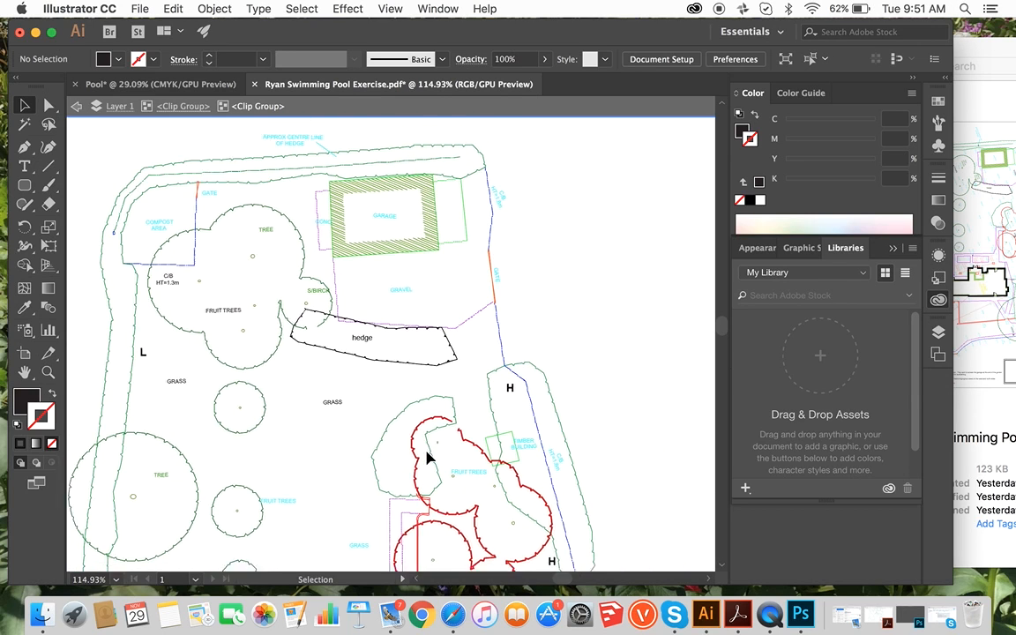
{"action": "scroll", "coordinate": [428, 458], "scroll_direction": "left", "scroll_amount": 3}
{"action": "scroll", "coordinate": [429, 458], "scroll_direction": "down", "scroll_amount": 2}
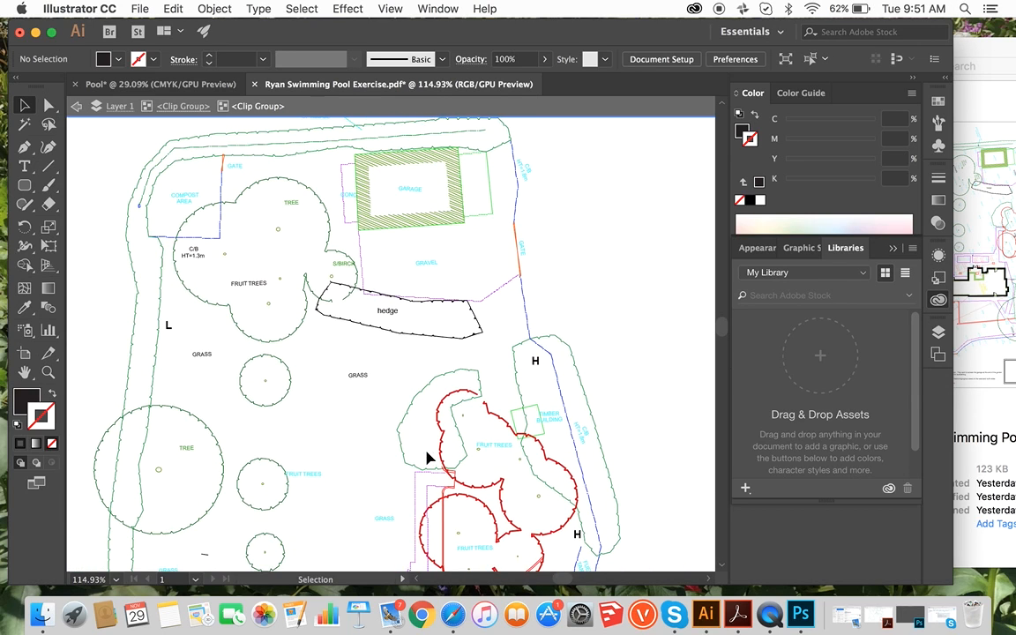
{"action": "left_click", "coordinate": [351, 237]}
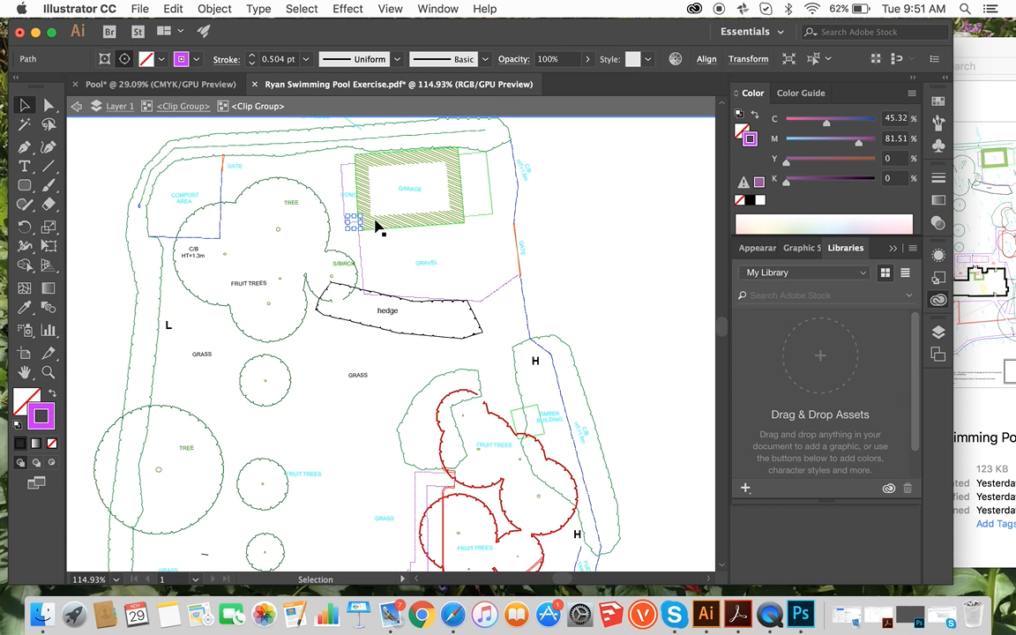
{"action": "scroll", "coordinate": [399, 396], "scroll_direction": "down", "scroll_amount": 2}
{"action": "scroll", "coordinate": [399, 396], "scroll_direction": "right", "scroll_amount": 3}
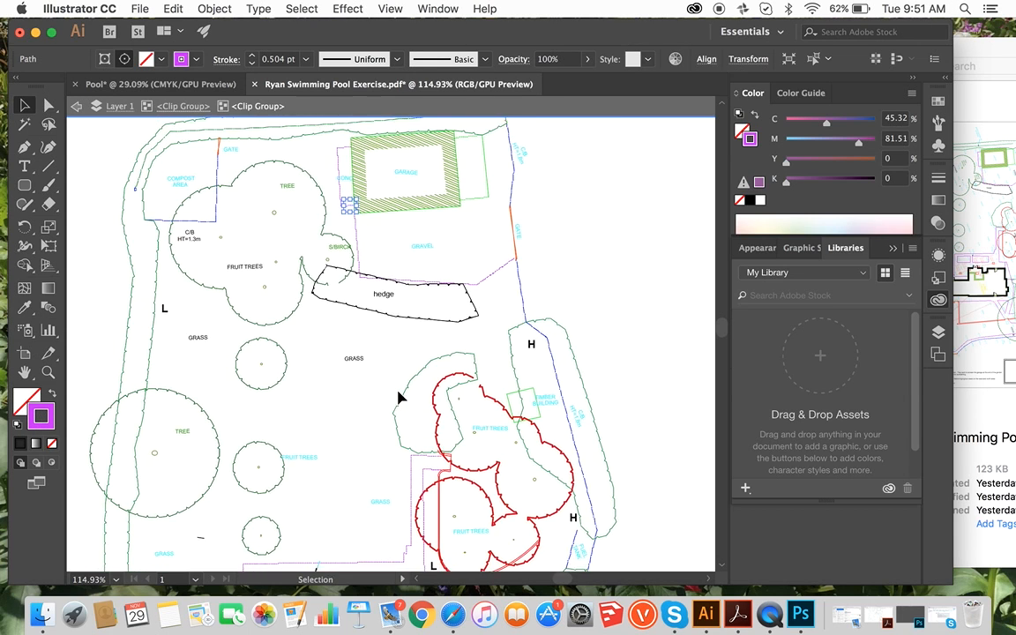
{"action": "scroll", "coordinate": [398, 399], "scroll_direction": "up", "scroll_amount": 2}
{"action": "scroll", "coordinate": [399, 399], "scroll_direction": "left", "scroll_amount": 1}
{"action": "scroll", "coordinate": [398, 398], "scroll_direction": "down", "scroll_amount": 2}
{"action": "scroll", "coordinate": [398, 399], "scroll_direction": "up", "scroll_amount": 3}
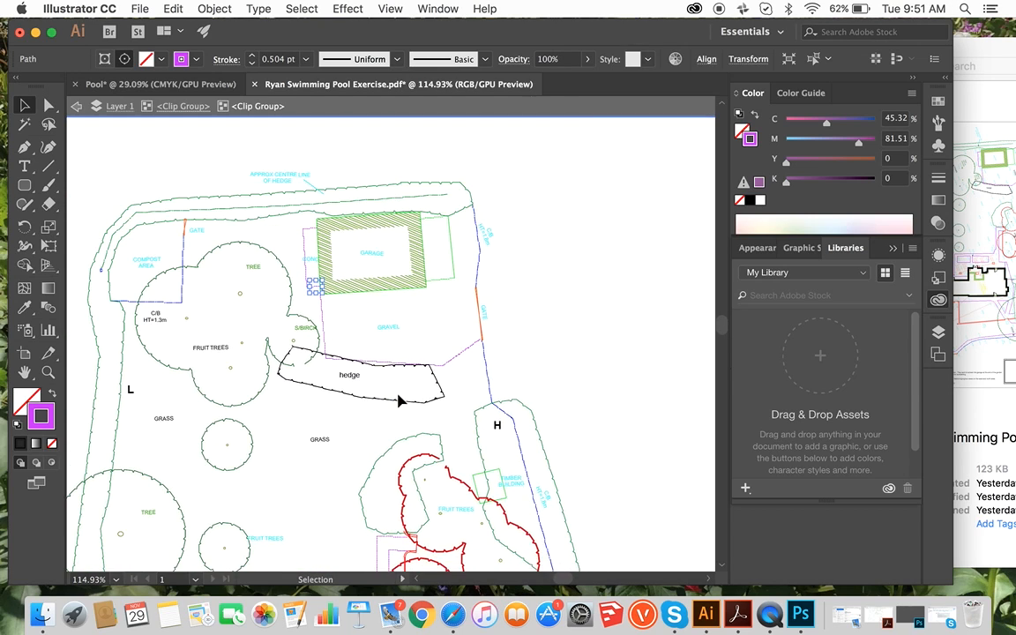
Select the adjoining red outline segments along the lower edge of the upper fruit trees northeast of the cottage
{"action": "scroll", "coordinate": [399, 398], "scroll_direction": "down", "scroll_amount": 3}
{"action": "scroll", "coordinate": [399, 399], "scroll_direction": "down", "scroll_amount": 8}
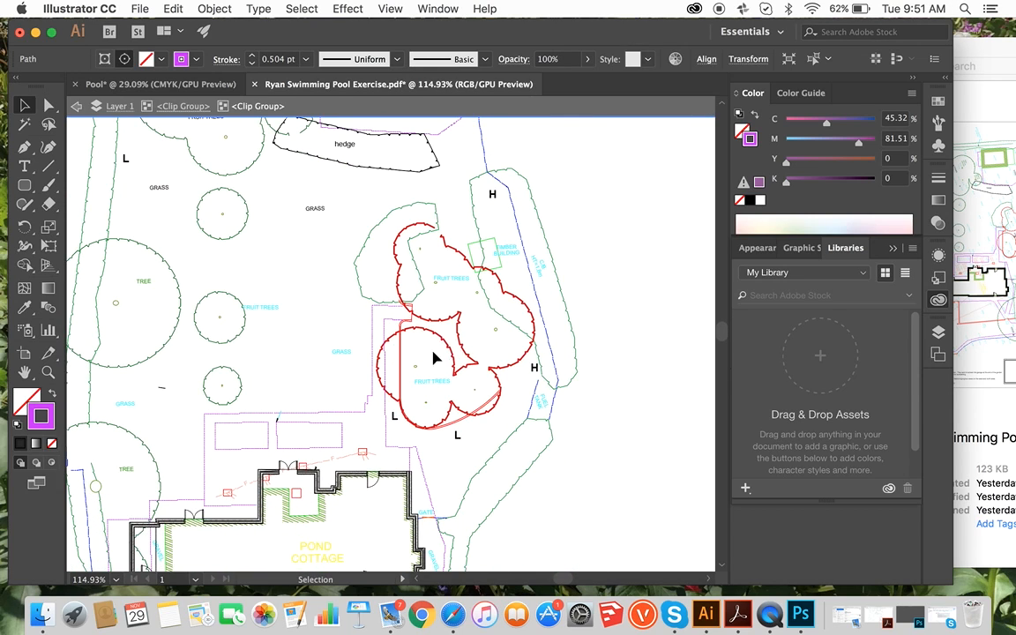
{"action": "left_click", "coordinate": [444, 328]}
{"action": "scroll", "coordinate": [404, 317], "scroll_direction": "up", "scroll_amount": 6}
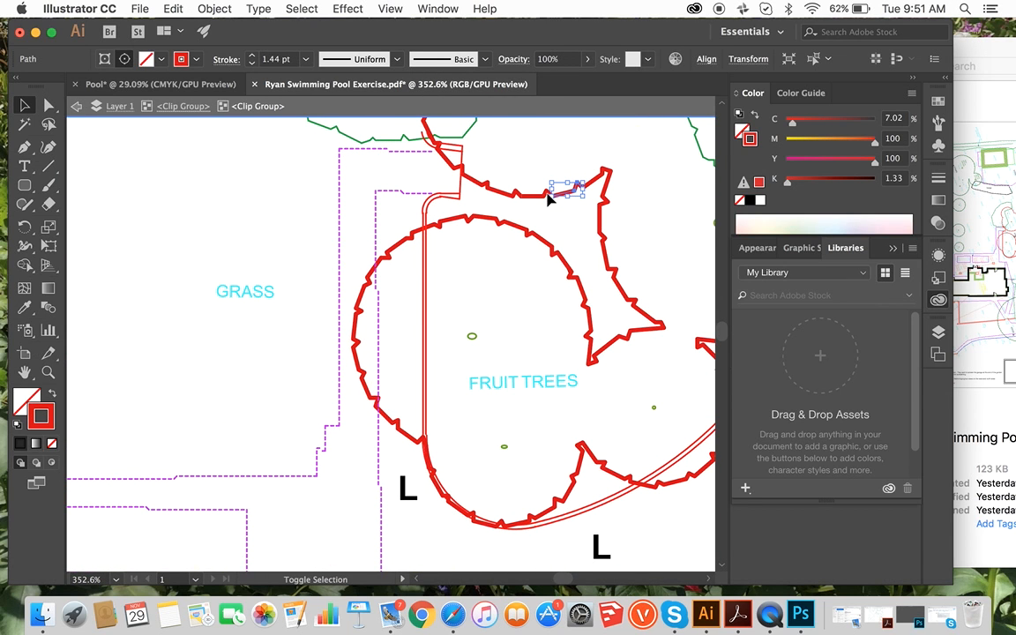
{"action": "left_click", "coordinate": [533, 192], "text": "shift"}
{"action": "left_click", "coordinate": [468, 179], "text": "shift"}
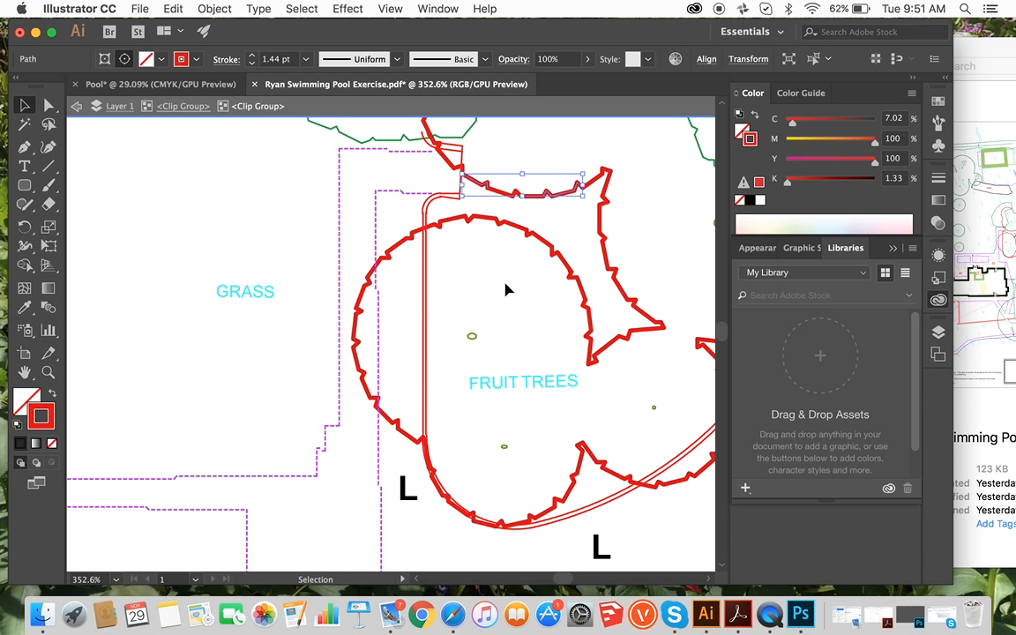
{"action": "scroll", "coordinate": [597, 312], "scroll_direction": "down", "scroll_amount": 6}
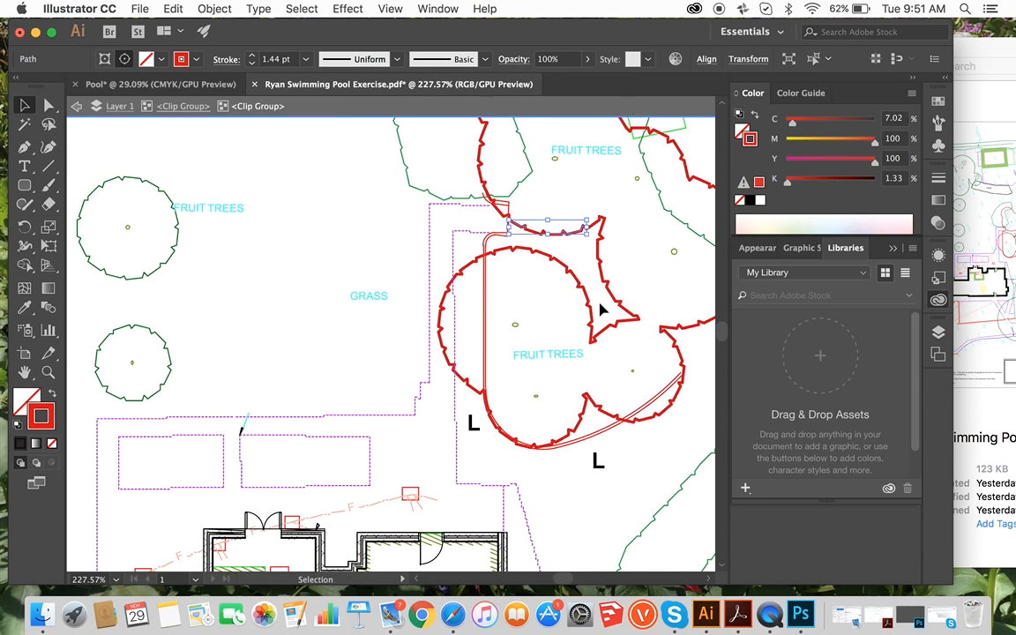
{"action": "scroll", "coordinate": [600, 311], "scroll_direction": "down", "scroll_amount": 4}
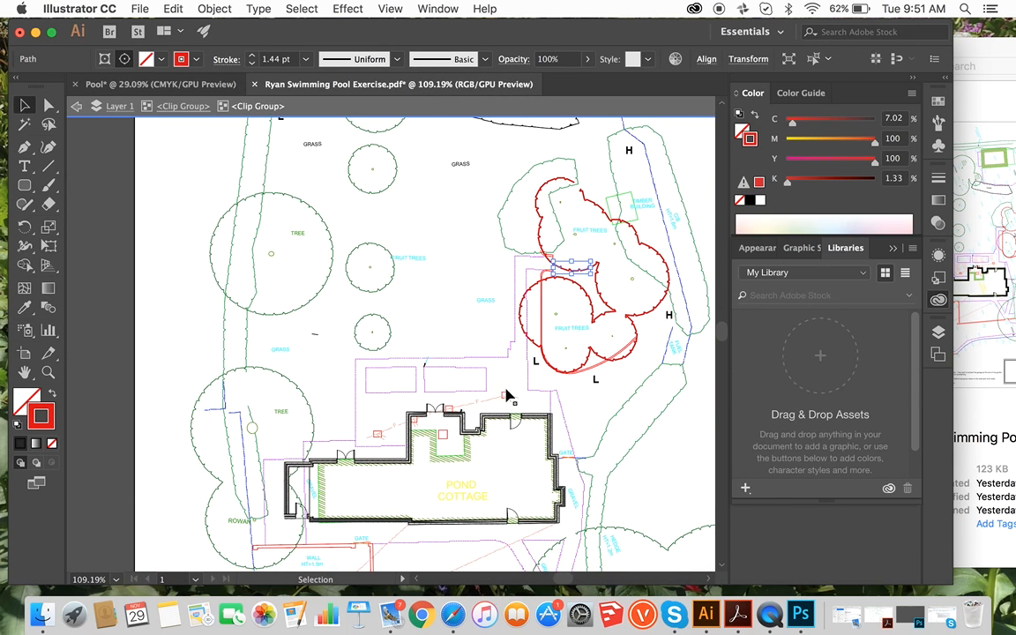
{"action": "scroll", "coordinate": [521, 430], "scroll_direction": "down", "scroll_amount": 3}
{"action": "scroll", "coordinate": [520, 431], "scroll_direction": "up", "scroll_amount": 4}
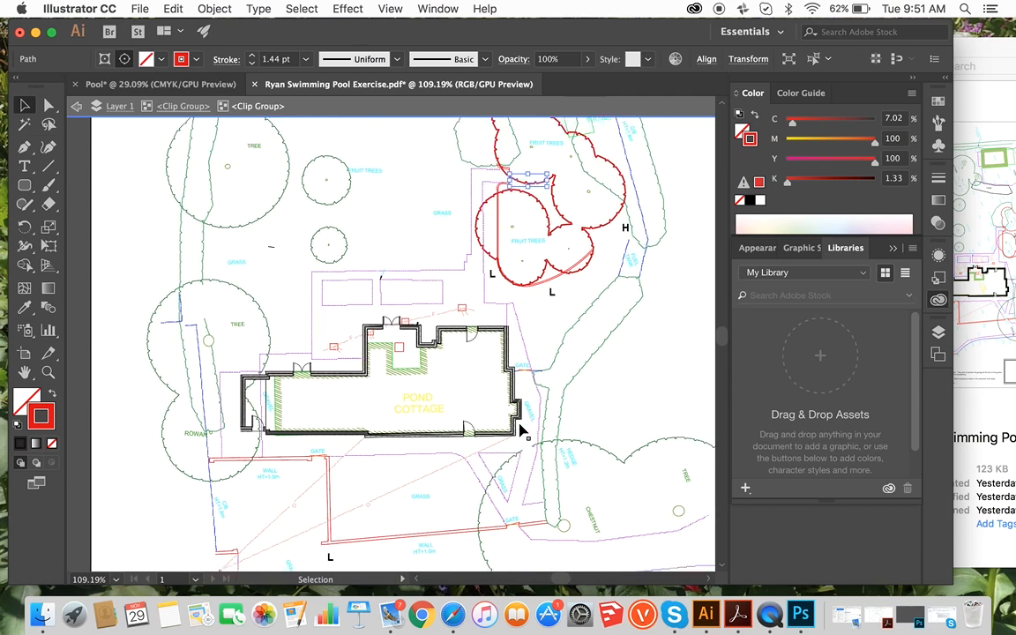
{"action": "scroll", "coordinate": [521, 430], "scroll_direction": "up", "scroll_amount": 5}
{"action": "scroll", "coordinate": [521, 430], "scroll_direction": "right", "scroll_amount": 2}
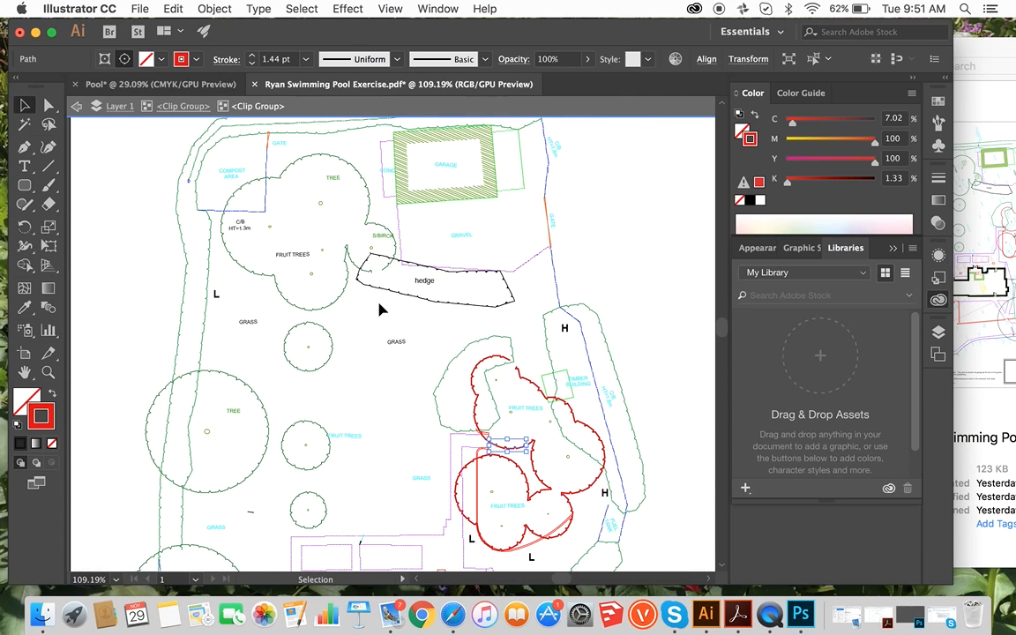
{"action": "left_click", "coordinate": [769, 613]}
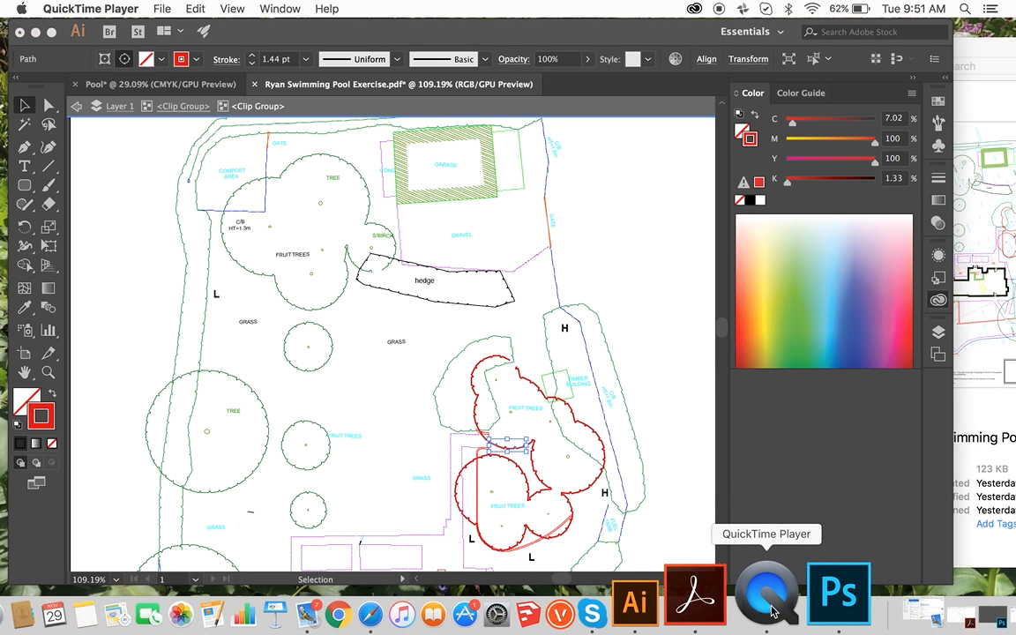